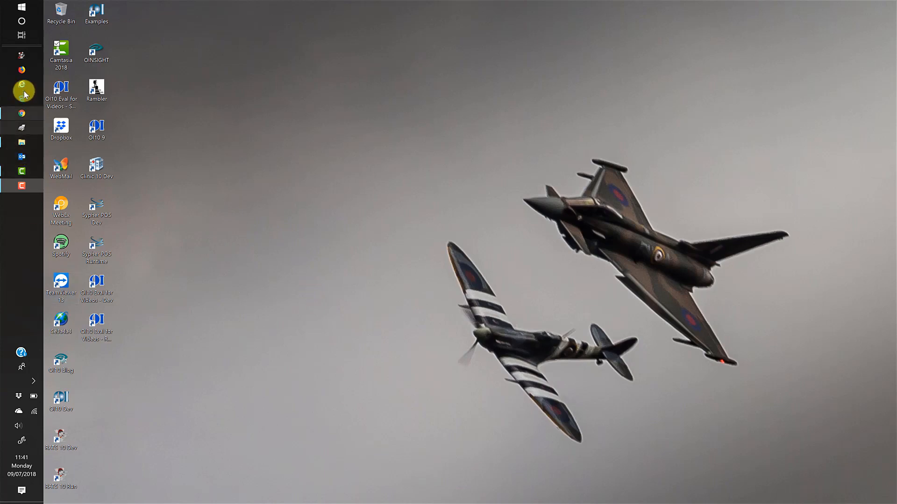
Step: Accept the Java SE Runtime Environment 8u172 license on Oracle's site and download jre-8u172-windows-x64.exe
{"action": "left_click", "coordinate": [24, 116]}
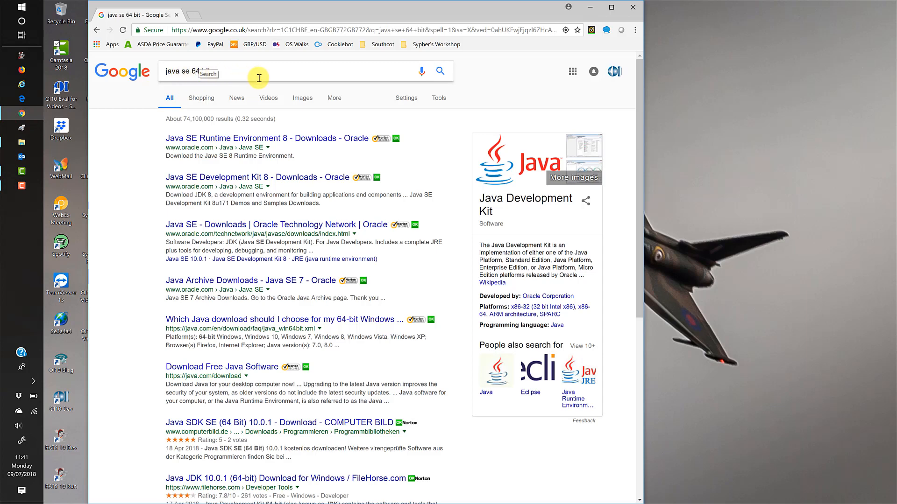
{"action": "left_click", "coordinate": [265, 138]}
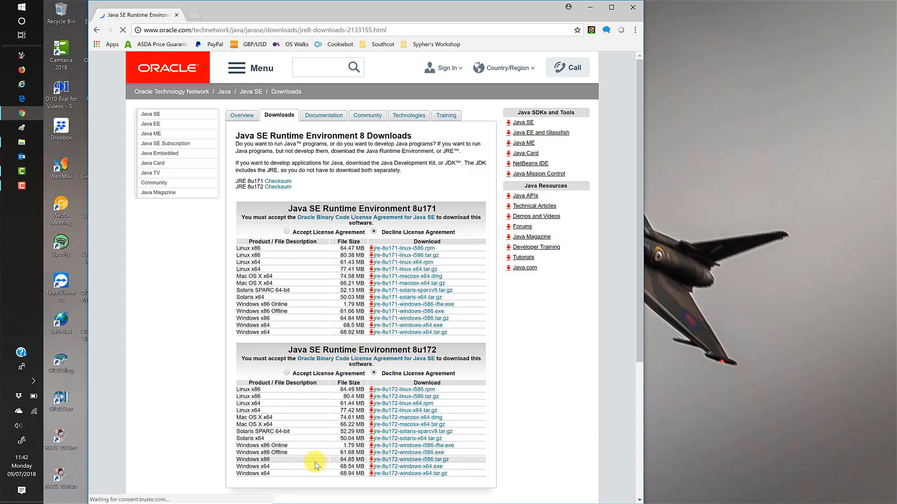
{"action": "left_click", "coordinate": [286, 373]}
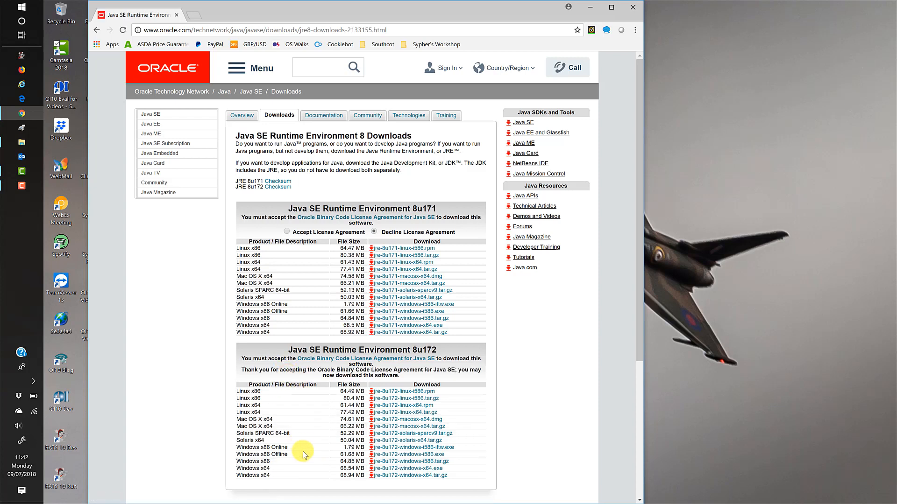
{"action": "left_click", "coordinate": [372, 470]}
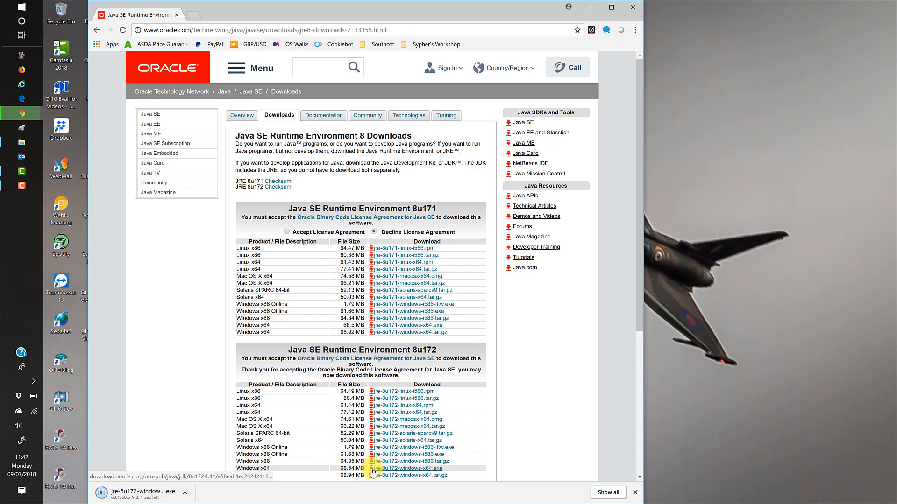
Step: Install Java from the downloaded installer with the default destination folder, finish the setup and close the browser
{"action": "left_click", "coordinate": [137, 497]}
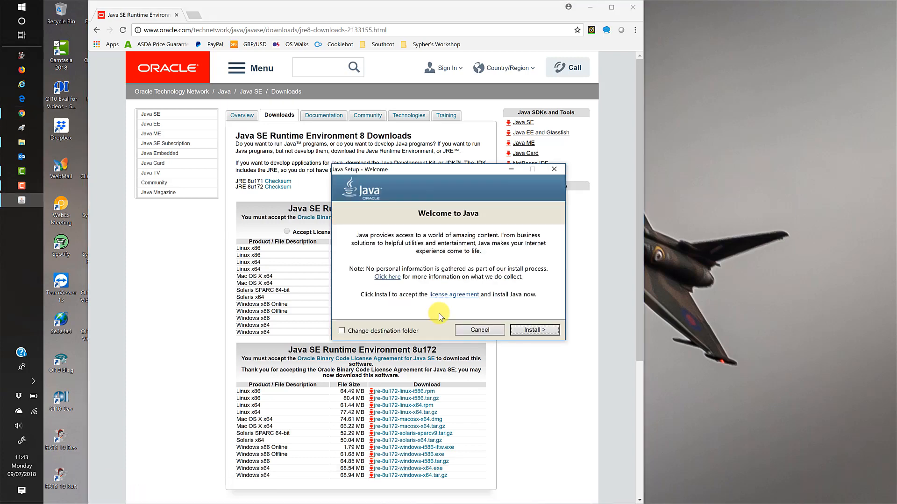
{"action": "left_click", "coordinate": [535, 331]}
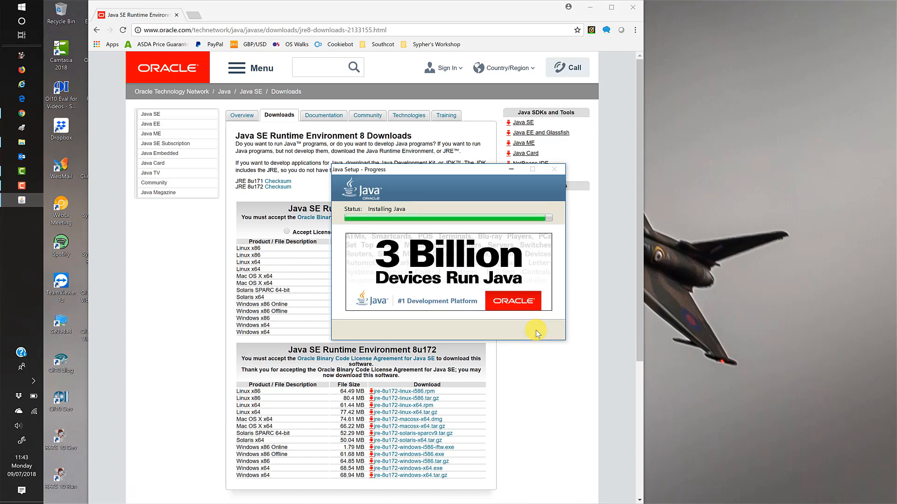
{"action": "left_click", "coordinate": [535, 331]}
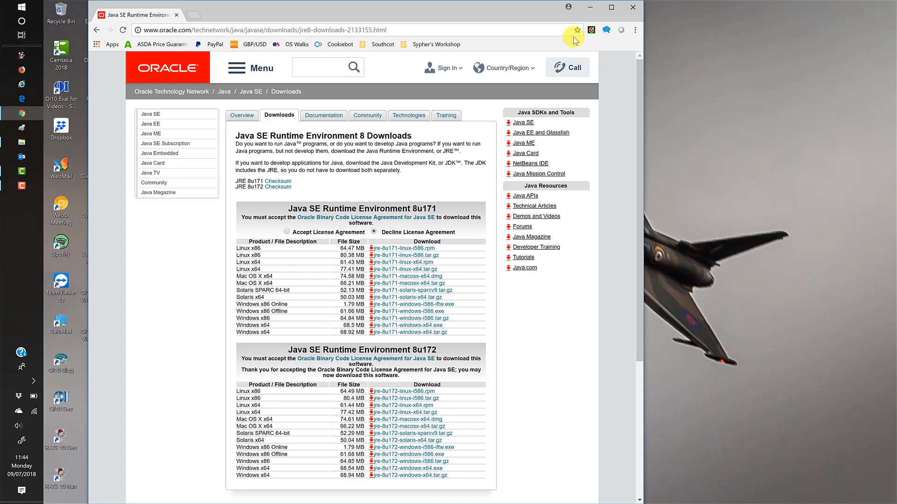
{"action": "left_click", "coordinate": [633, 8]}
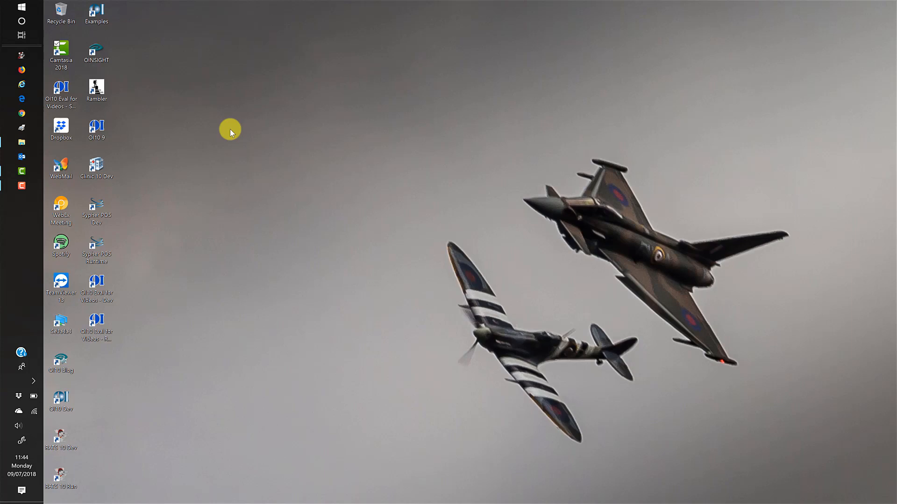
Step: Open Command Prompt, change to the \revsoft folder and check the installed Java version with java -version
{"action": "left_click", "coordinate": [19, 9]}
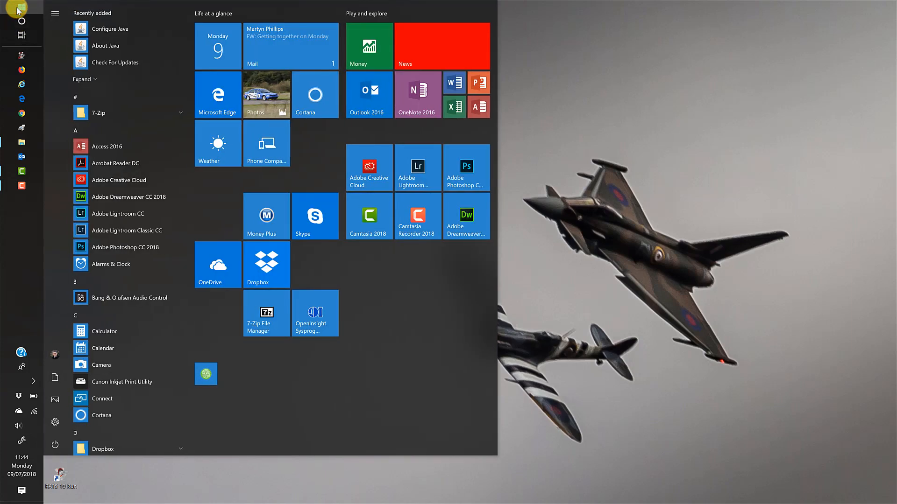
{"action": "type", "text": "cmd"}
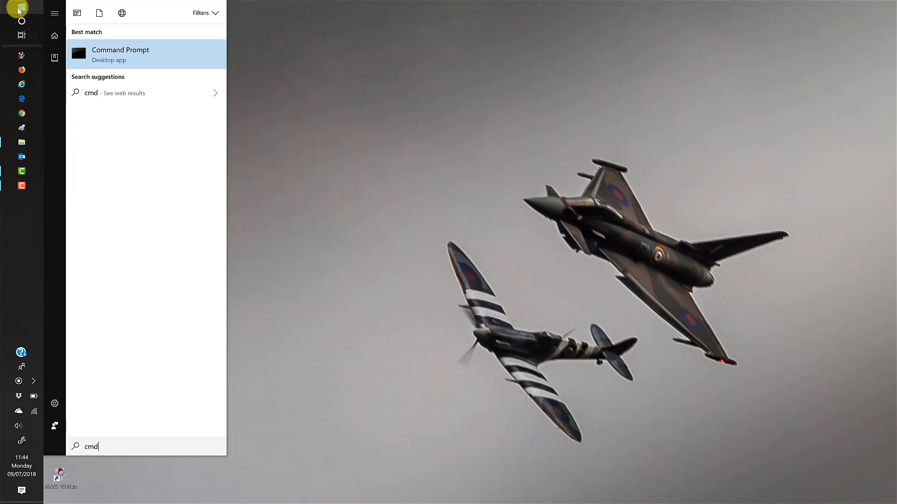
{"action": "left_click", "coordinate": [106, 55]}
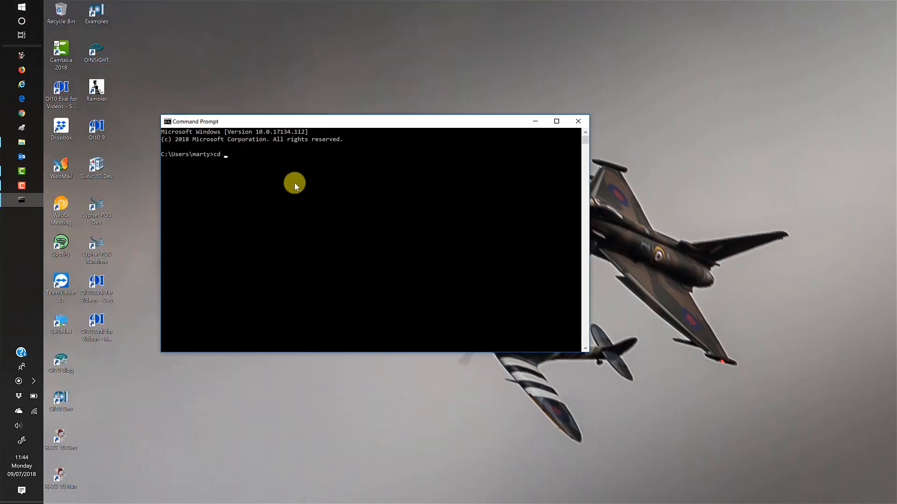
{"action": "type", "text": "cd \\revsoft"}
{"action": "key", "text": "Return"}
{"action": "type", "text": "java -version"}
{"action": "key", "text": "Return"}
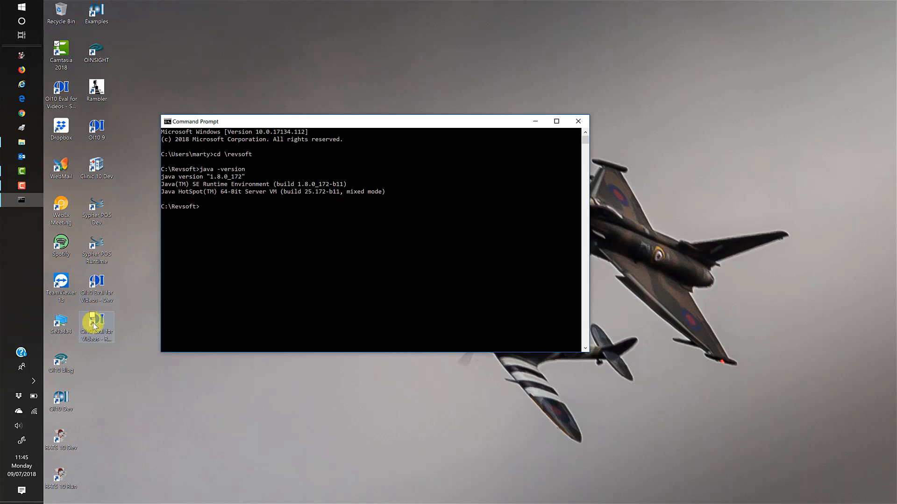
Step: Launch OI10 Eval for Videos - Dev and open the Engine Server configuration from the IDE settings
{"action": "double_click", "coordinate": [92, 293]}
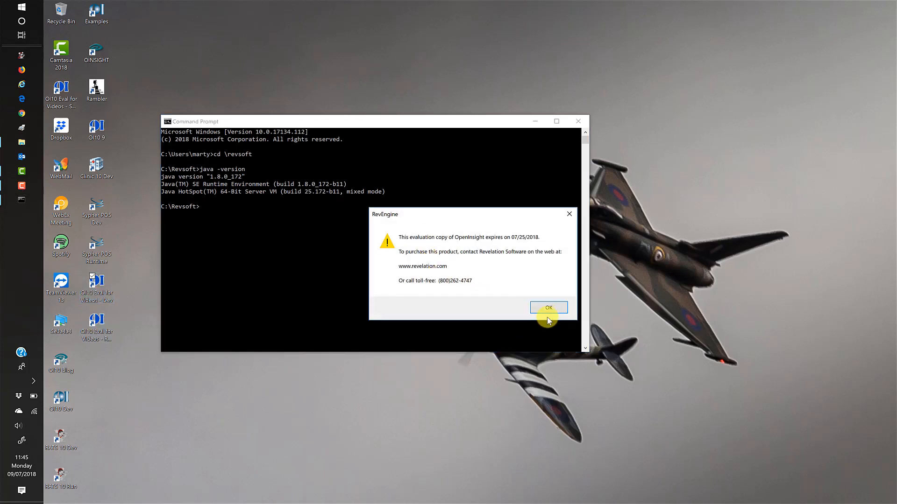
{"action": "left_click", "coordinate": [548, 308]}
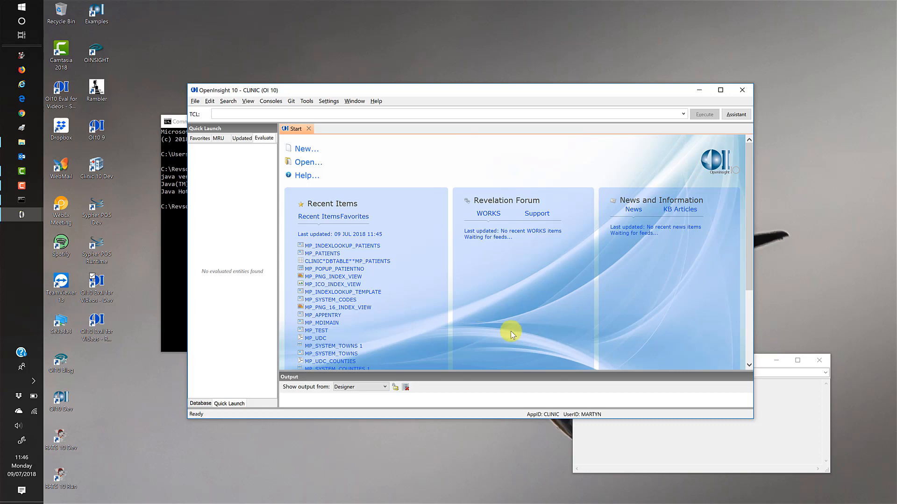
{"action": "left_click", "coordinate": [327, 104]}
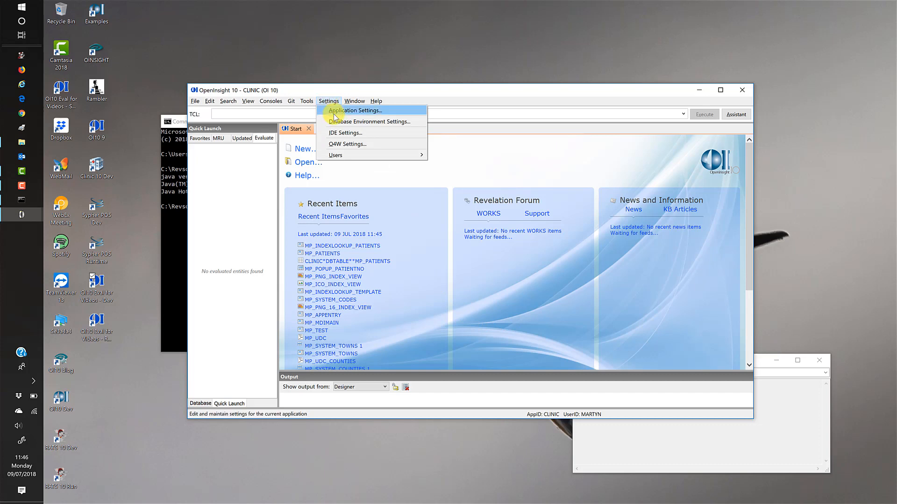
{"action": "left_click", "coordinate": [346, 134]}
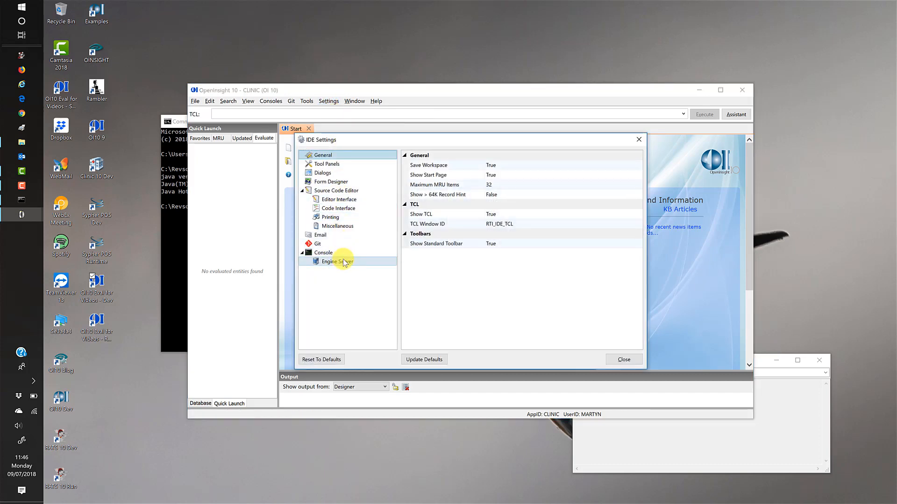
{"action": "left_click", "coordinate": [344, 261]}
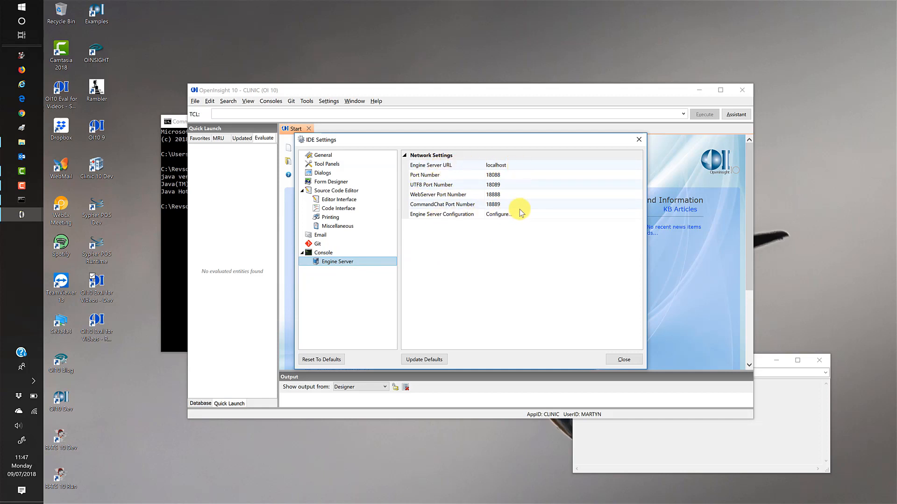
{"action": "left_click", "coordinate": [621, 215]}
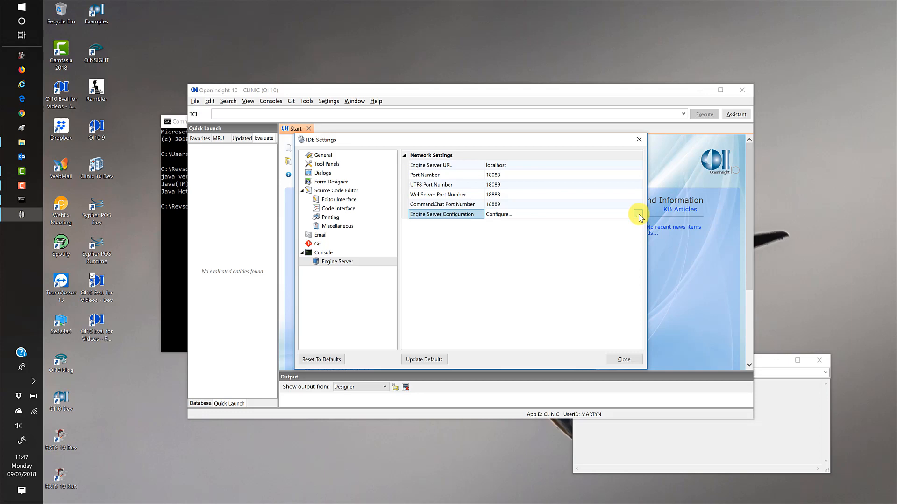
{"action": "left_click", "coordinate": [638, 215]}
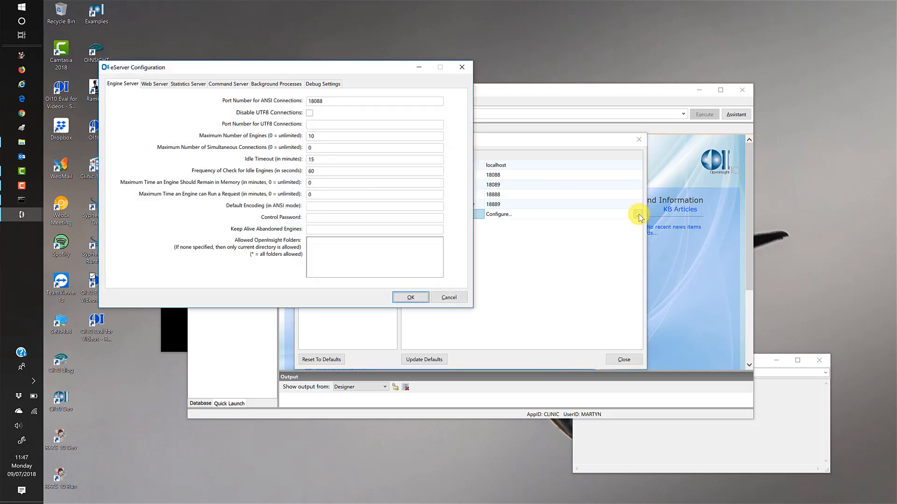
{"action": "left_click_drag", "start_coordinate": [285, 69], "coordinate": [476, 89]}
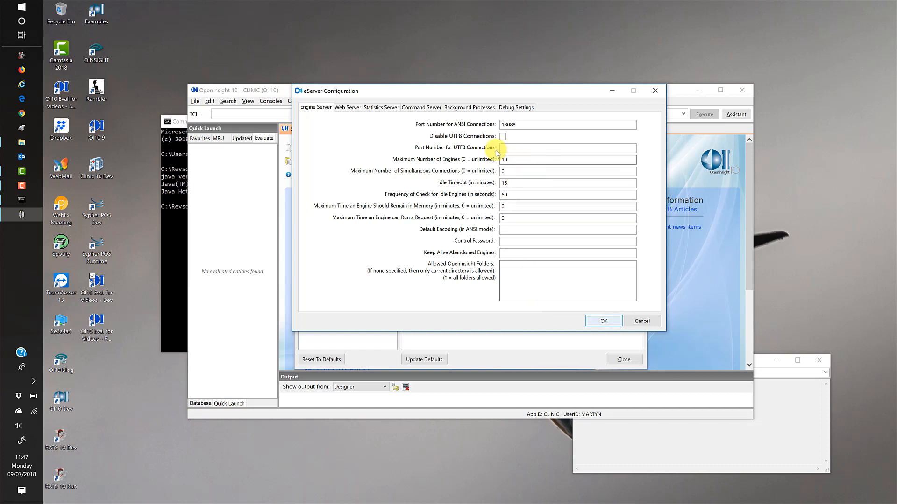
Step: Add a web server virtual directory named clinic with default page start.htm and virtual path o4w
{"action": "left_click", "coordinate": [346, 109]}
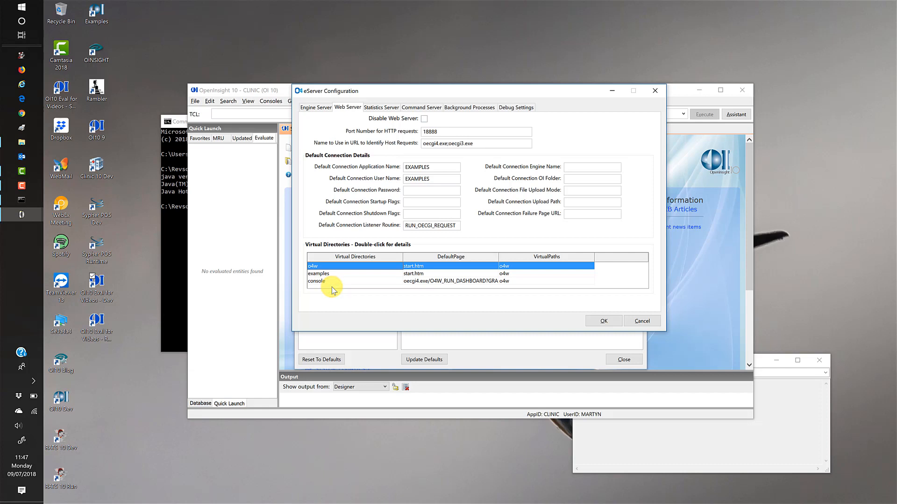
{"action": "key", "text": "Down"}
{"action": "key", "text": "Down"}
{"action": "key", "text": "Down"}
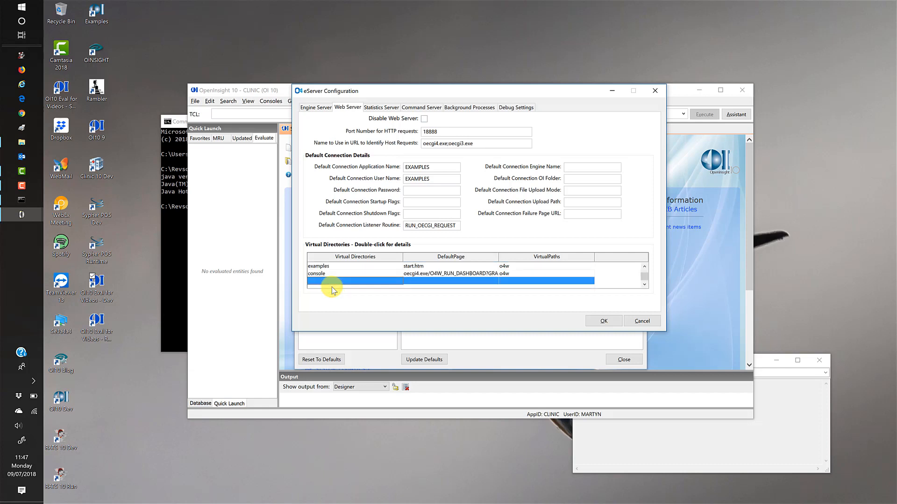
{"action": "type", "text": "clinic"}
{"action": "key", "text": "Tab"}
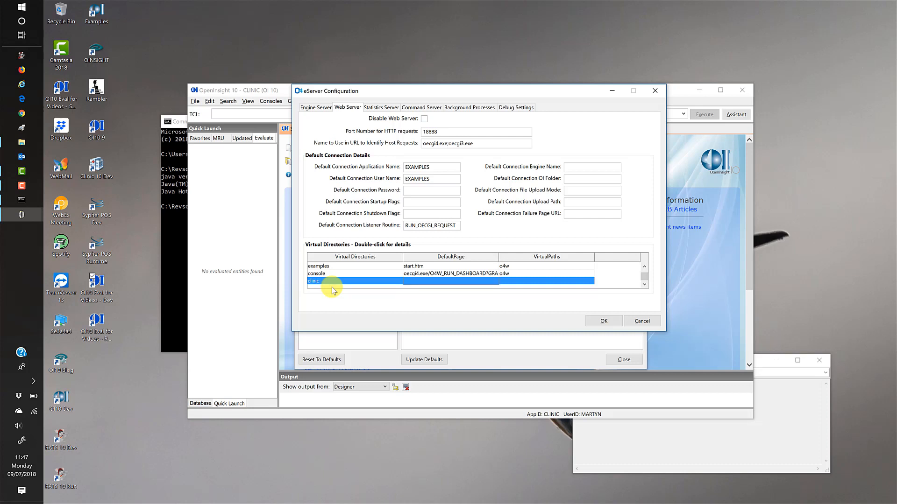
{"action": "type", "text": "start.htm"}
{"action": "key", "text": "Tab"}
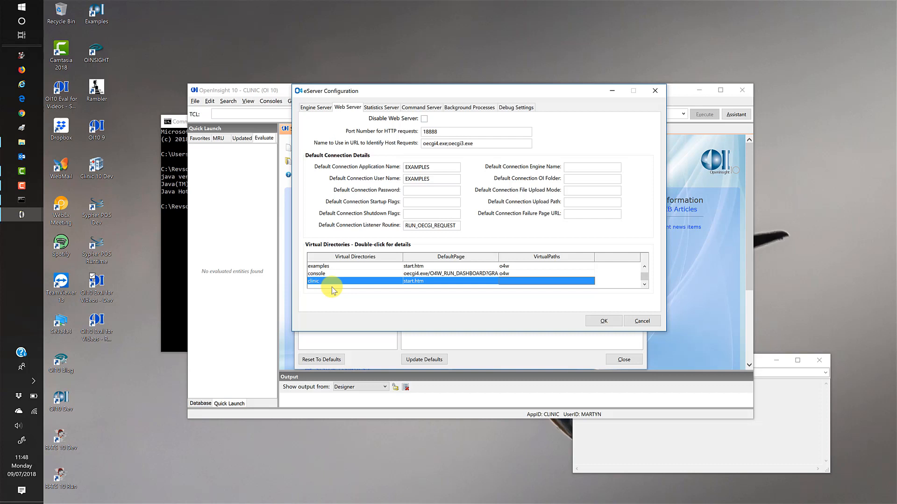
{"action": "type", "text": "o4w"}
{"action": "key", "text": "Down"}
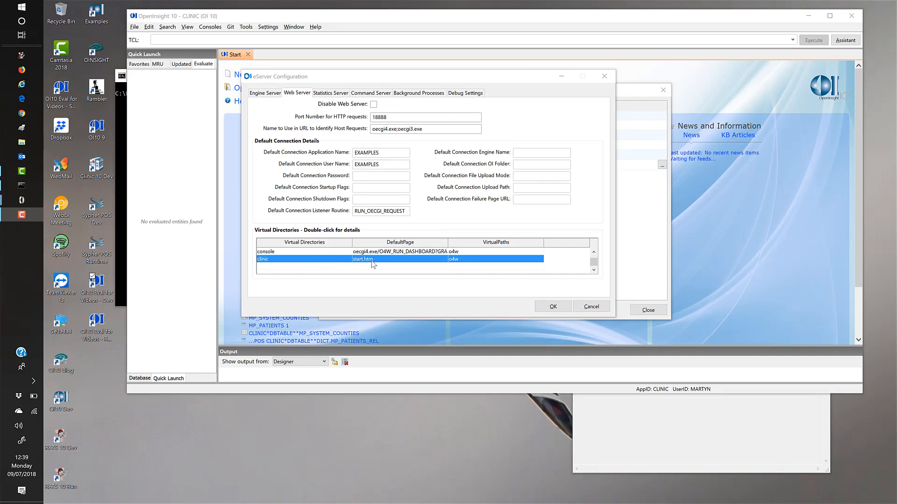
Step: In the clinic virtual directory's details, set the application to CLINIC, enter the user name and password, and save
{"action": "double_click", "coordinate": [498, 262]}
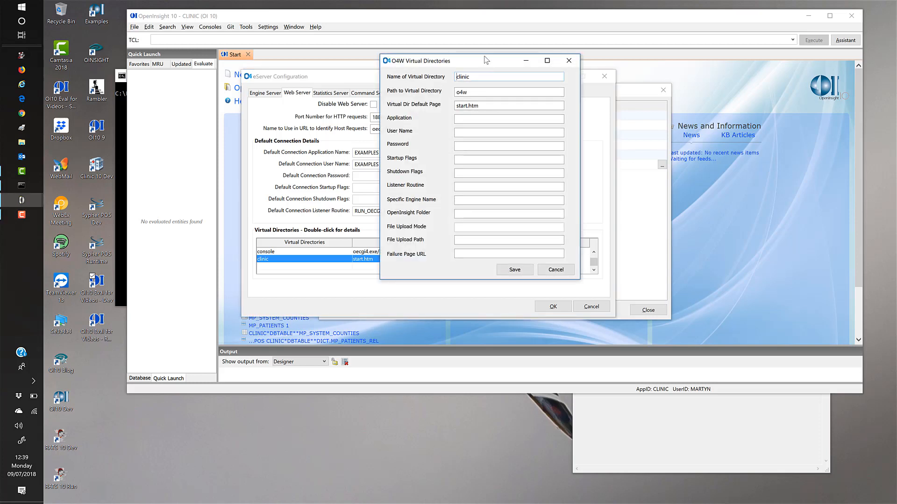
{"action": "left_click", "coordinate": [475, 118]}
{"action": "type", "text": "CLINIC"}
{"action": "key", "text": "Tab"}
{"action": "type", "text": "MARTYN"}
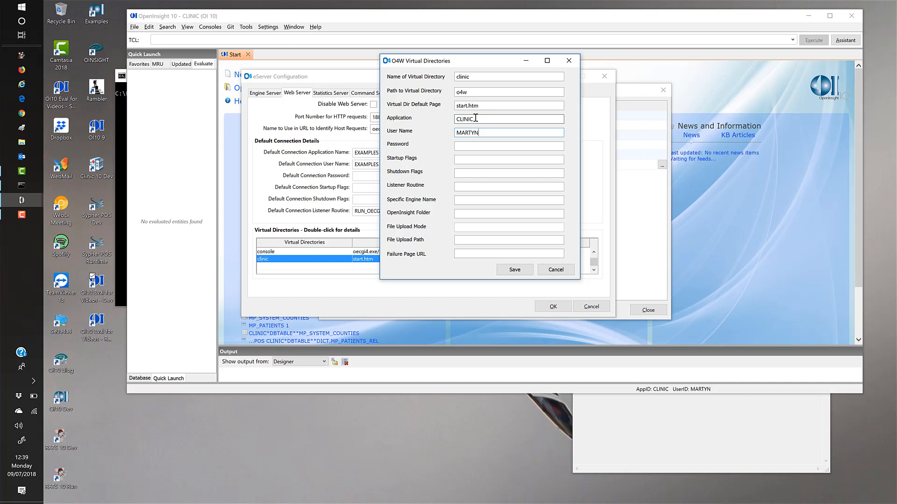
{"action": "key", "text": "Tab"}
{"action": "type", "text": "R"}
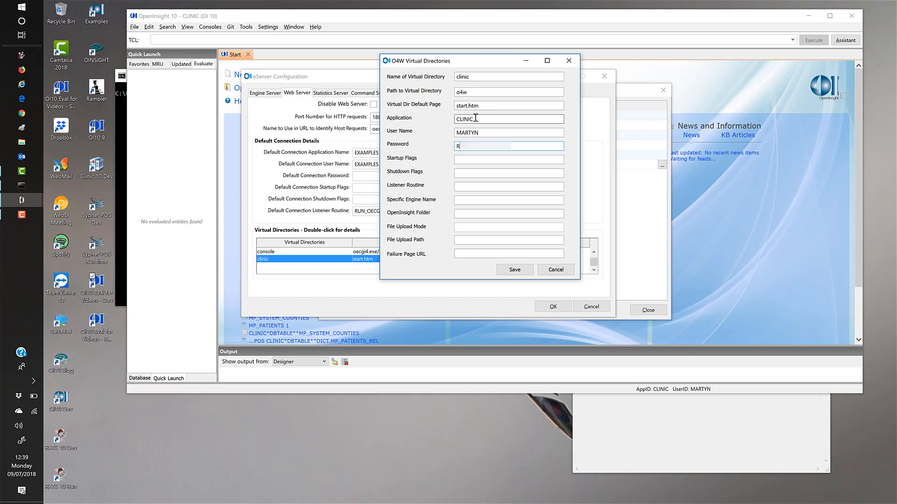
{"action": "type", "text": "e••"}
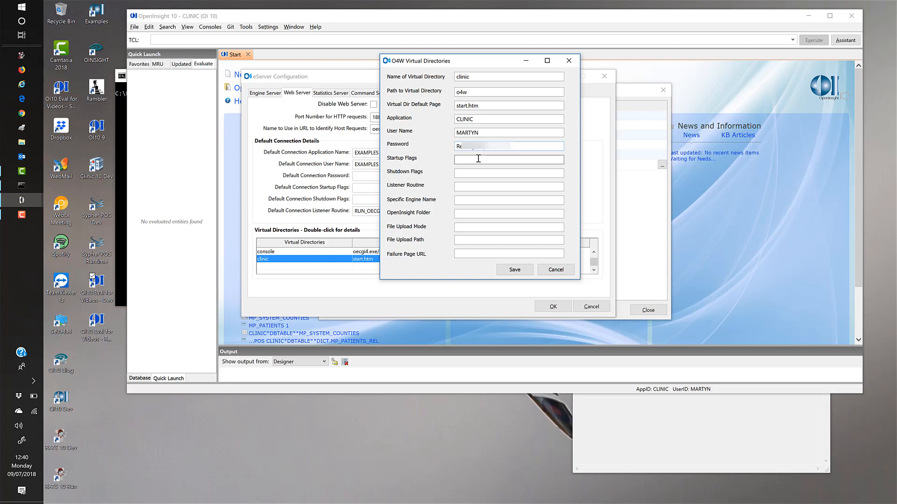
{"action": "left_click", "coordinate": [514, 269]}
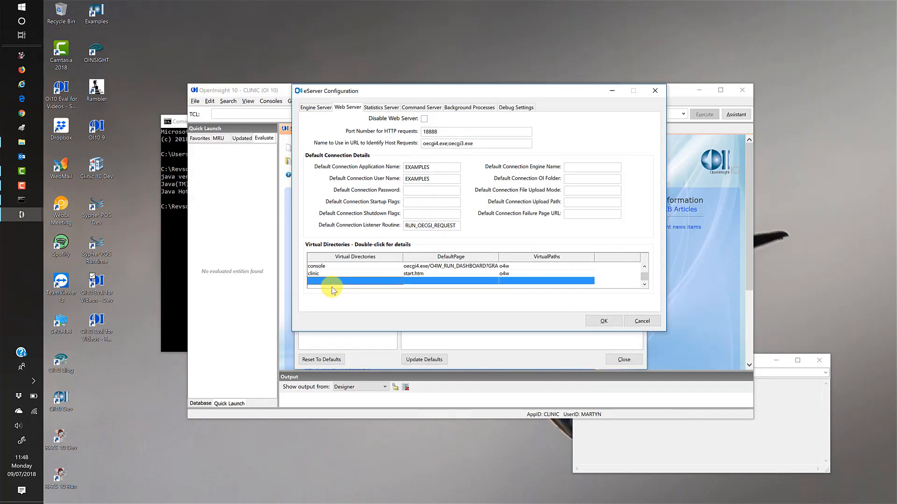
Step: Save the eServer configuration and dismiss the update message
{"action": "left_click", "coordinate": [604, 321]}
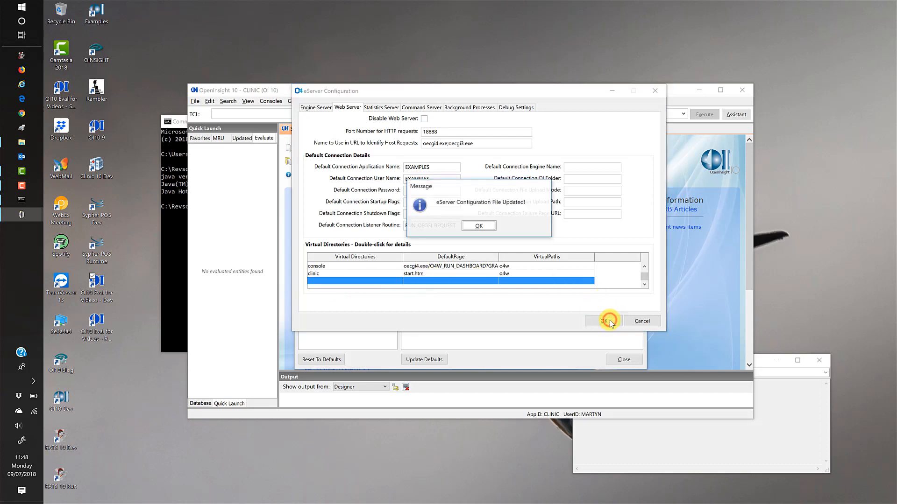
{"action": "left_click", "coordinate": [477, 226]}
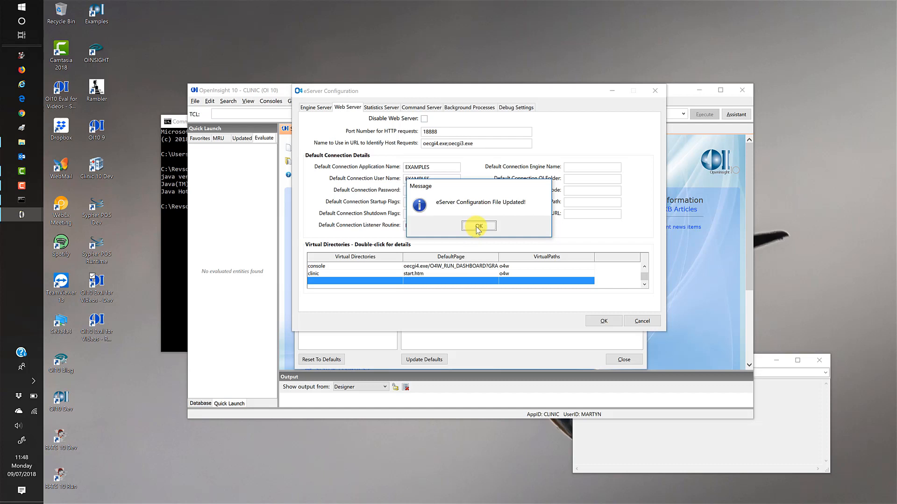
{"action": "left_click", "coordinate": [478, 226]}
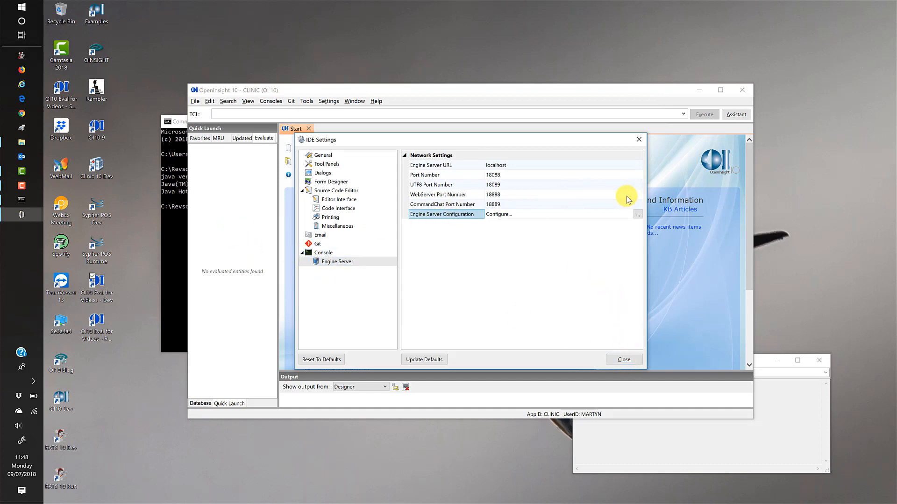
Step: Reopen the Engine Server configuration and examine the Statistics Server settings
{"action": "left_click", "coordinate": [637, 214]}
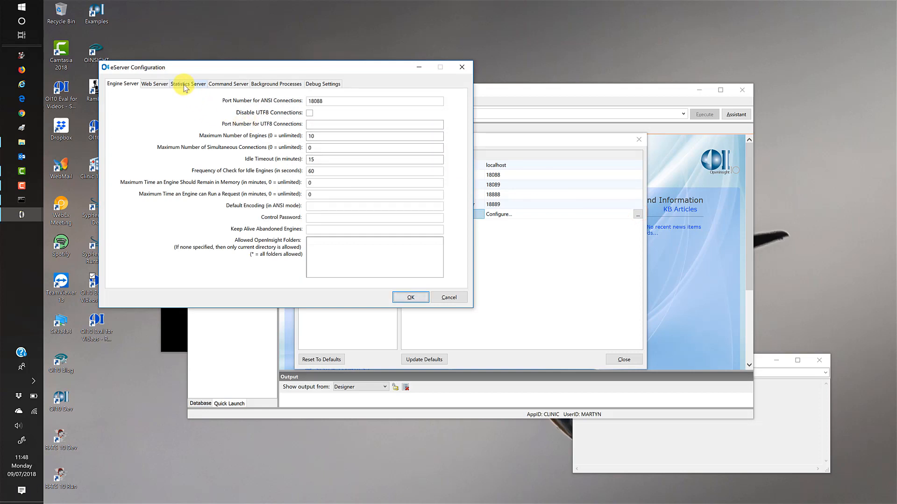
{"action": "left_click", "coordinate": [185, 85]}
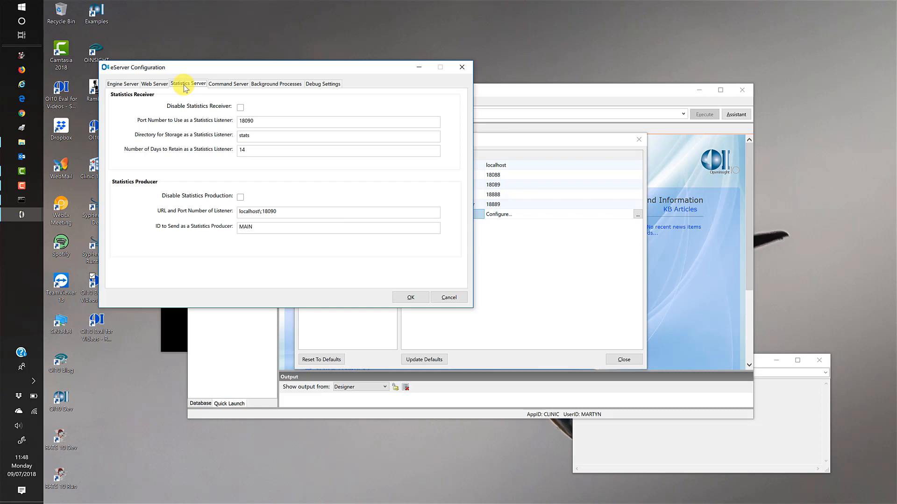
Step: Review the Command Server, Background Processes and Debug Settings, leaving the eServer configuration unchanged, and close the IDE settings
{"action": "left_click", "coordinate": [231, 84]}
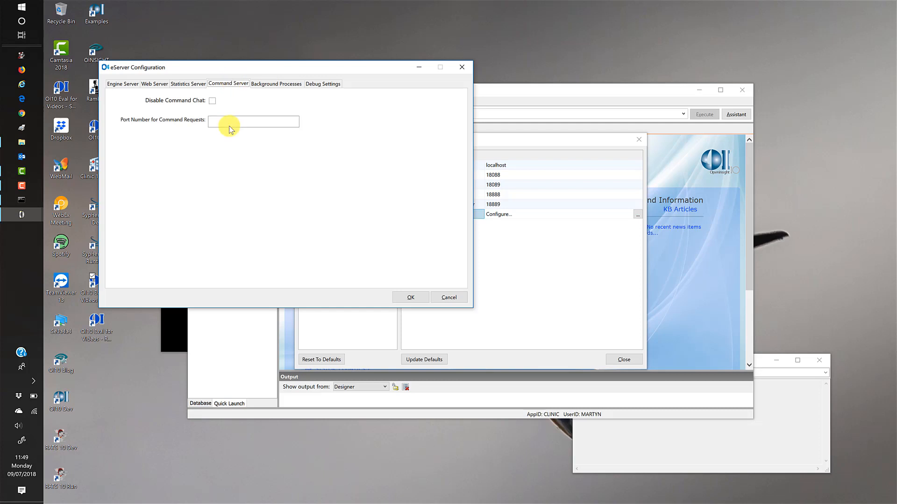
{"action": "left_click", "coordinate": [282, 84]}
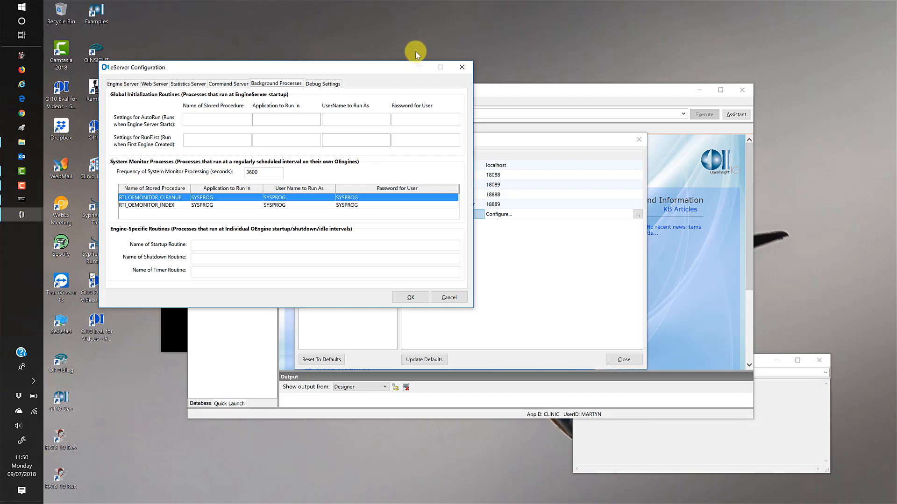
{"action": "left_click", "coordinate": [322, 84]}
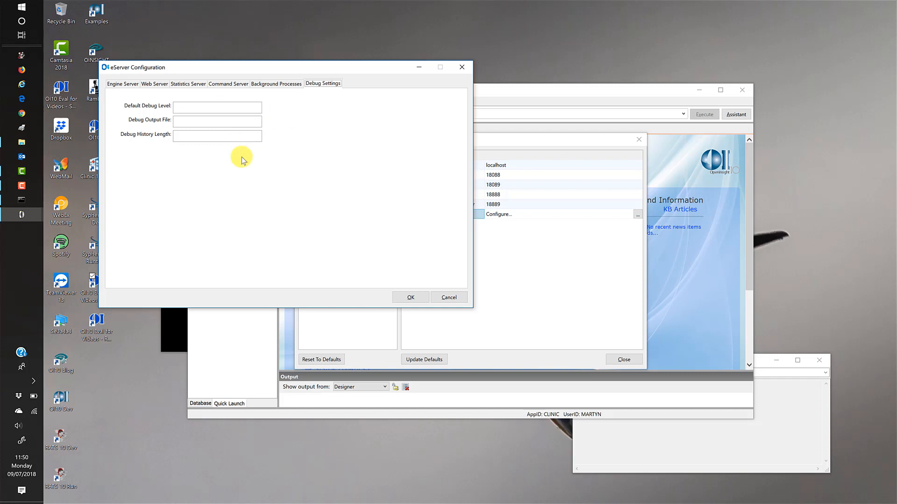
{"action": "left_click", "coordinate": [451, 300]}
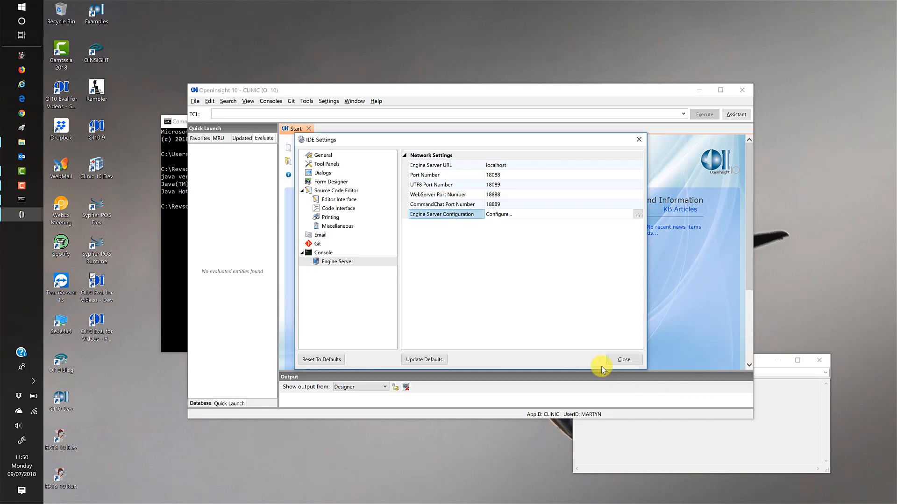
{"action": "left_click", "coordinate": [624, 360]}
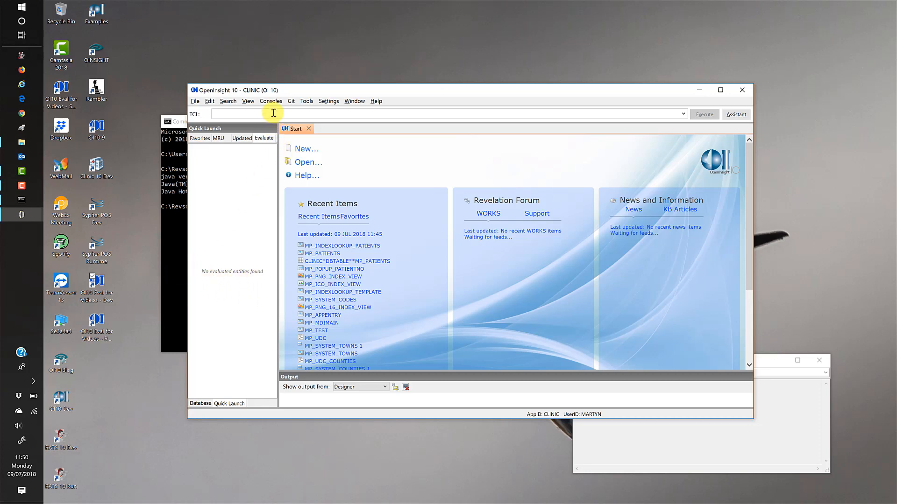
Step: Open the user setup and set the third listed user's type to Both OpenInsight And O4W User
{"action": "left_click", "coordinate": [325, 101]}
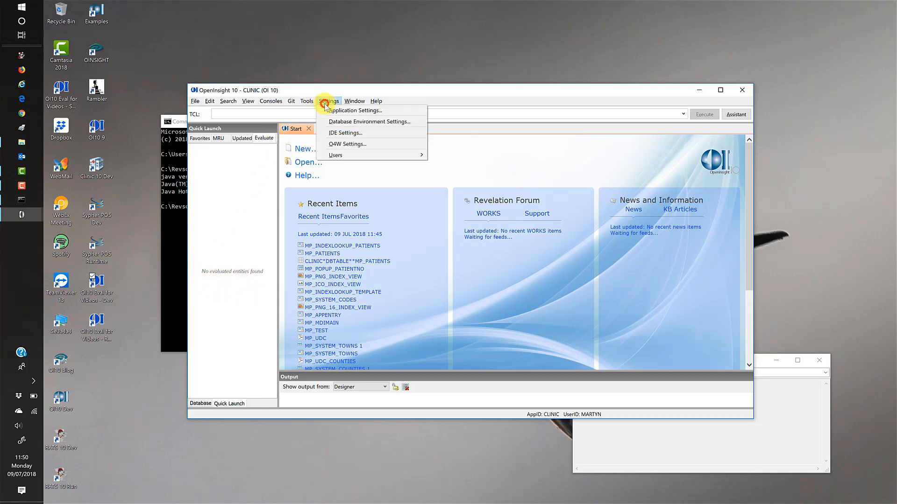
{"action": "left_click", "coordinate": [346, 155]}
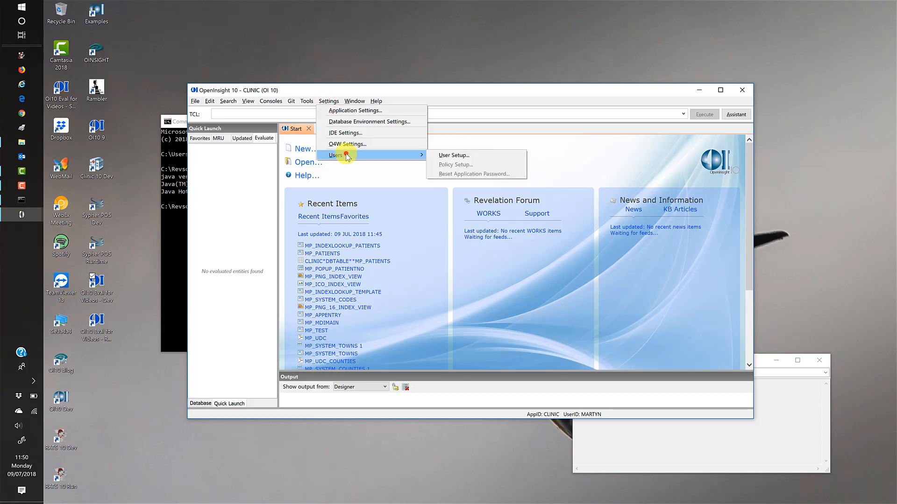
{"action": "left_click", "coordinate": [445, 157]}
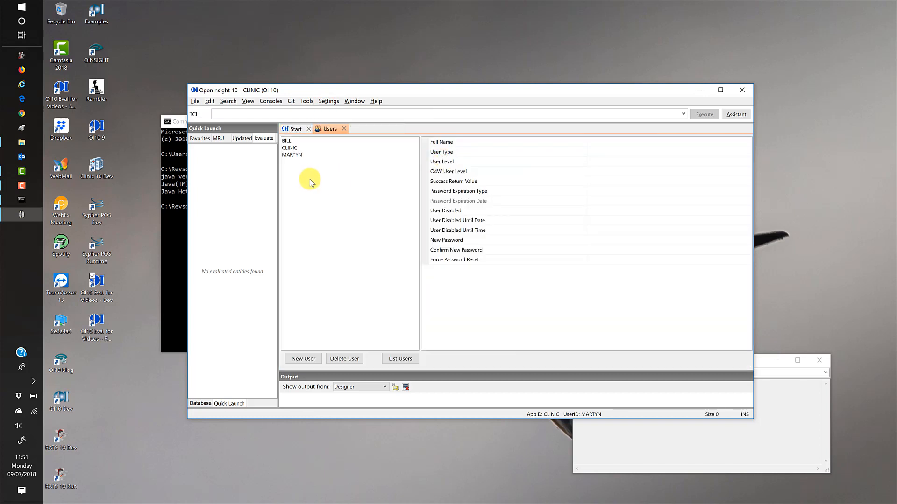
{"action": "left_click", "coordinate": [293, 148]}
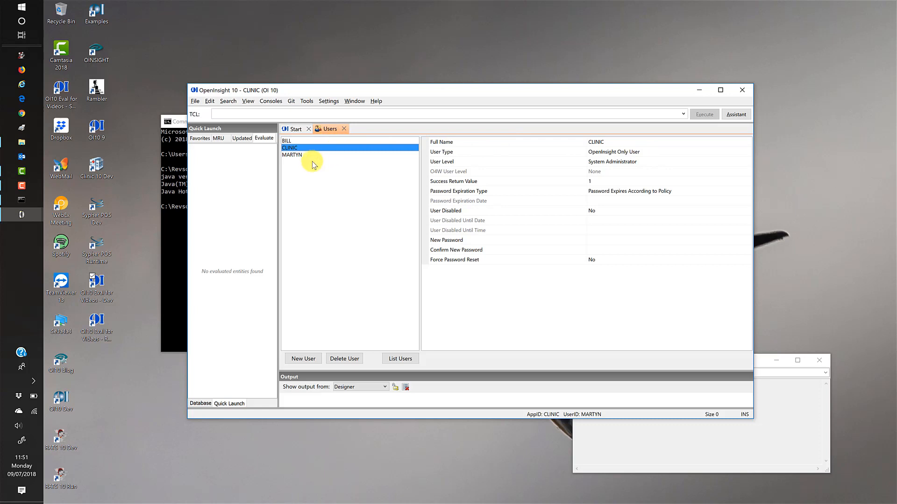
{"action": "left_click", "coordinate": [287, 154]}
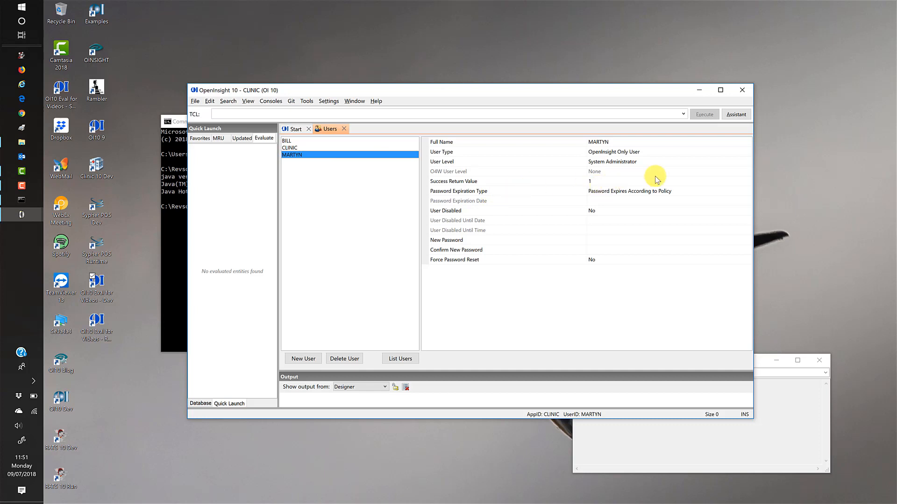
{"action": "left_click", "coordinate": [667, 153]}
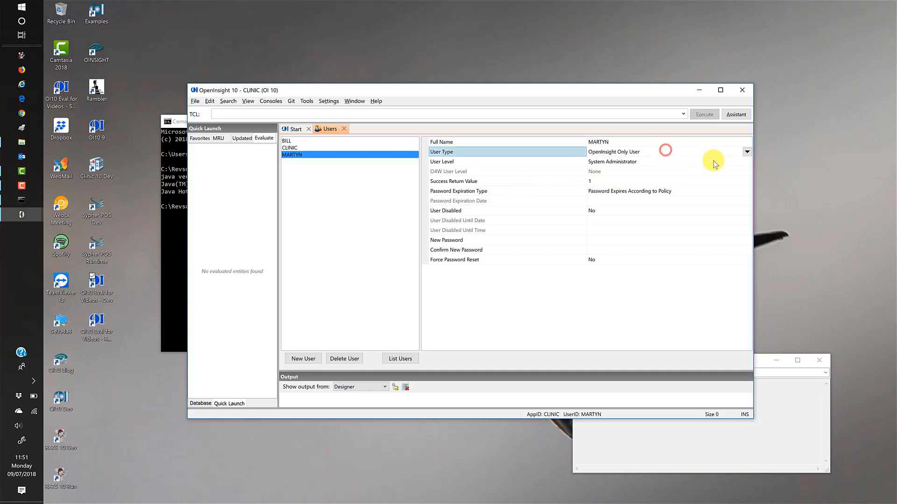
{"action": "left_click", "coordinate": [748, 150]}
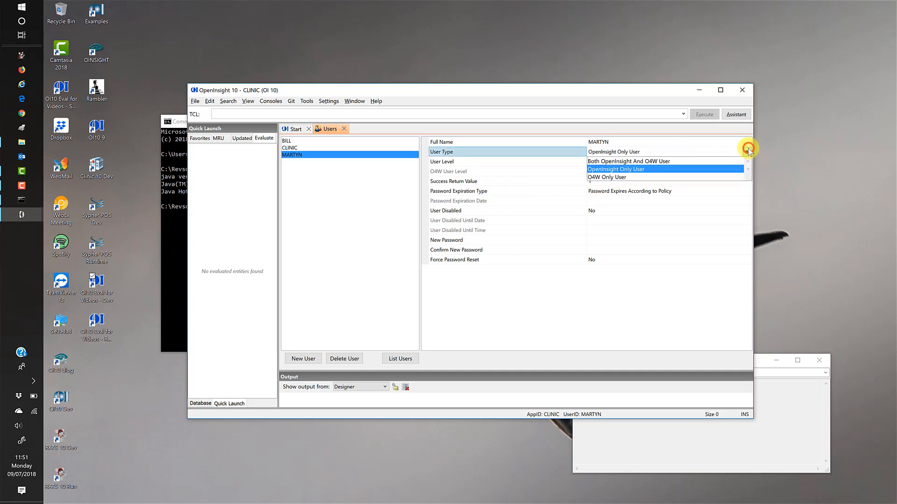
{"action": "left_click", "coordinate": [657, 162]}
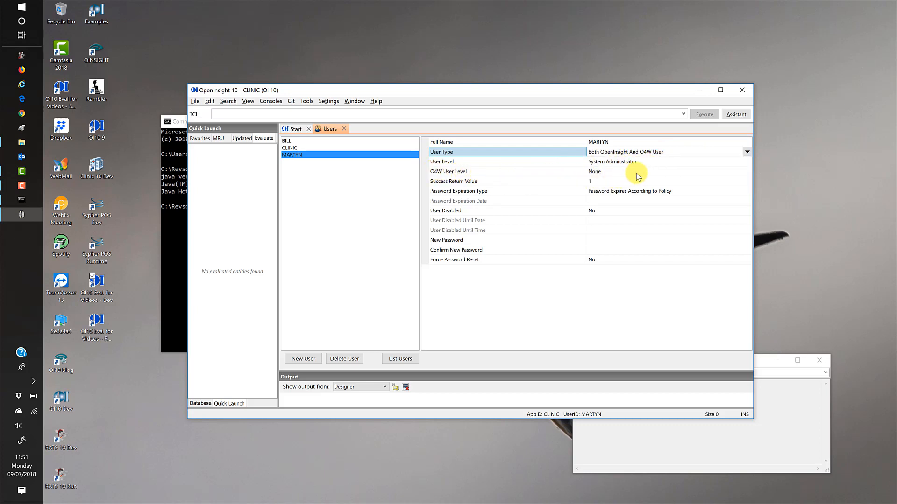
Step: Set the selected user's O4W user level to Administrator and save the user record
{"action": "left_click", "coordinate": [704, 173]}
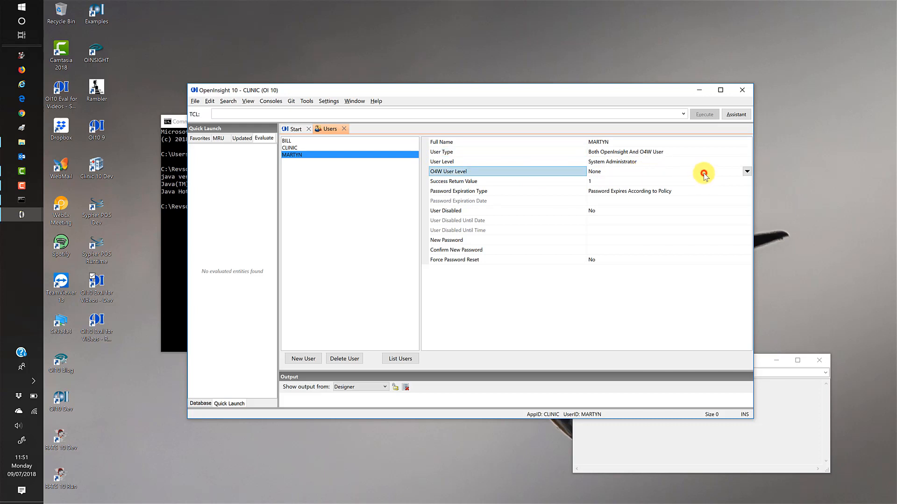
{"action": "left_click", "coordinate": [746, 172]}
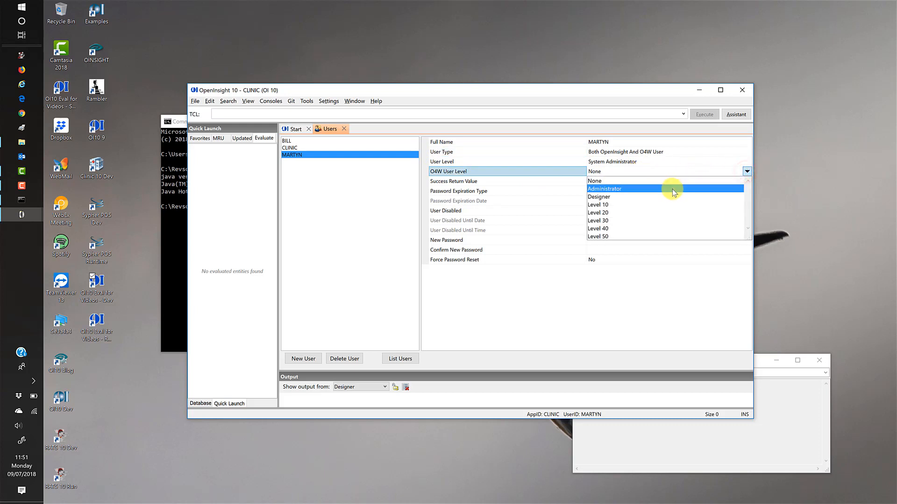
{"action": "left_click", "coordinate": [671, 189]}
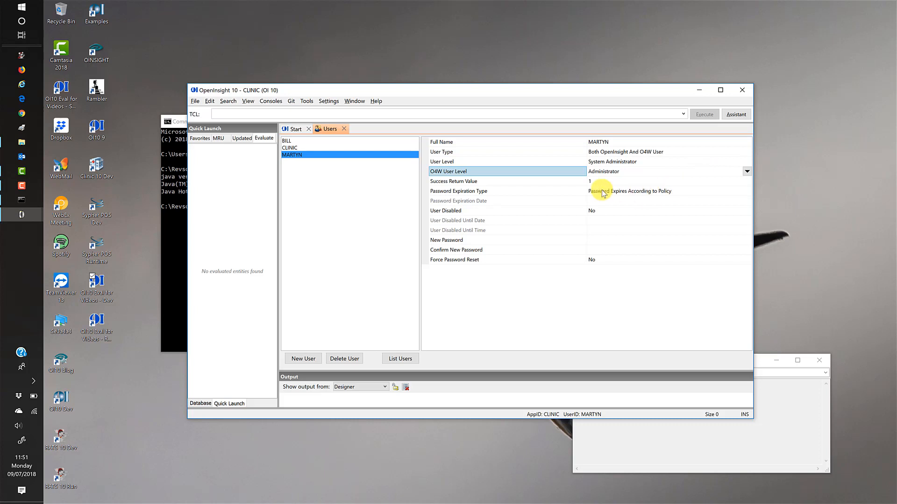
{"action": "right_click", "coordinate": [332, 130]}
{"action": "left_click", "coordinate": [353, 137]}
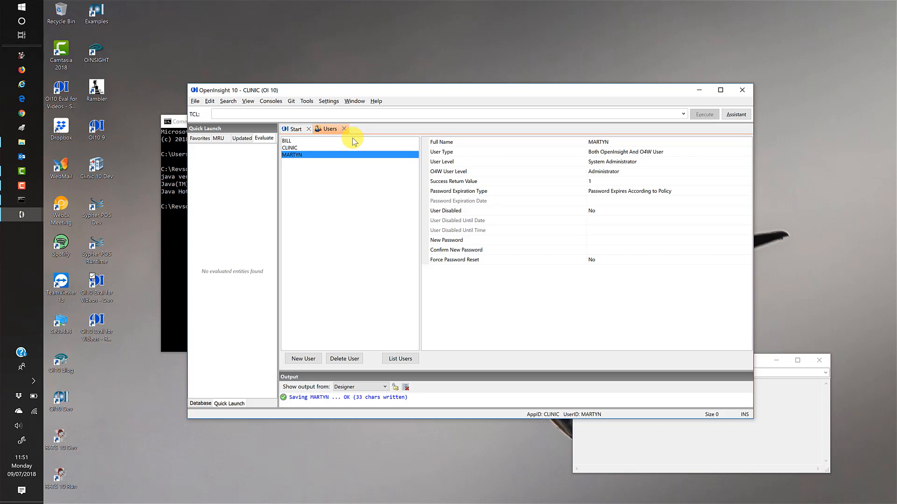
Step: Switch to the Command Prompt and enter the engine server command java -jar oesocketserver.jar -d 3
{"action": "left_click", "coordinate": [699, 91]}
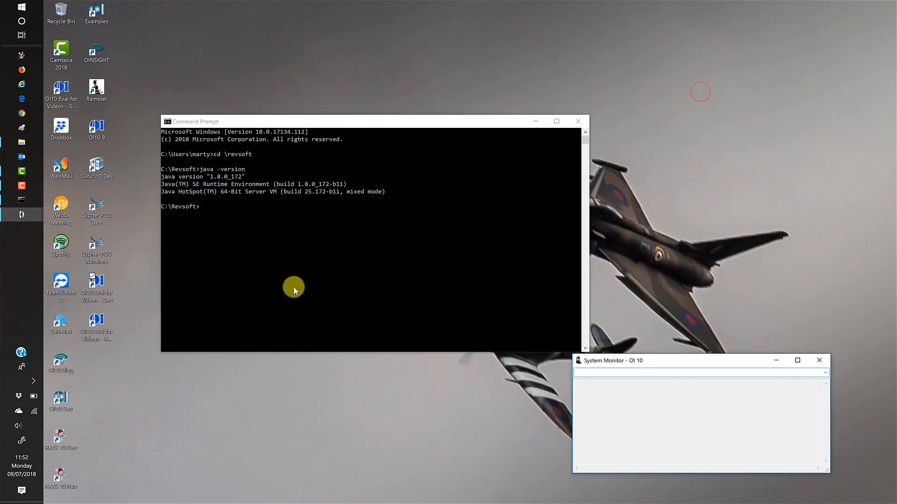
{"action": "left_click", "coordinate": [288, 281]}
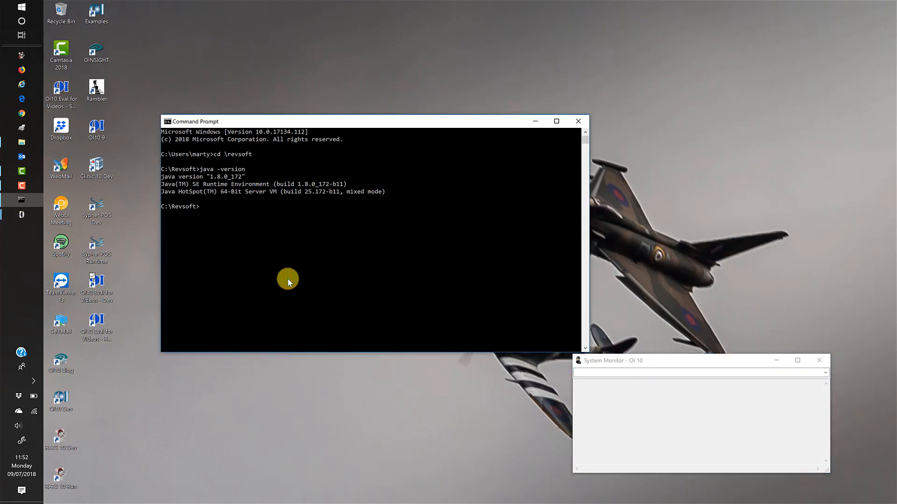
{"action": "type", "text": "java -jar oe"}
{"action": "type", "text": "socketserver.jar"}
{"action": "type", "text": "-d"}
{"action": "type", "text": "3"}
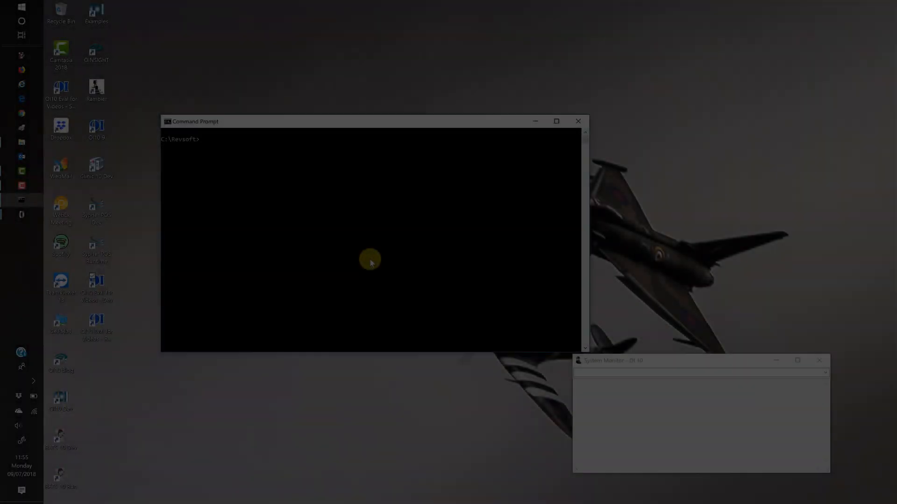
Step: Start the engine server from C:\Revsoft with java -jar oesocketserver.jar -d 3 and dismiss the evaluation notices
{"action": "type", "text": "java "}
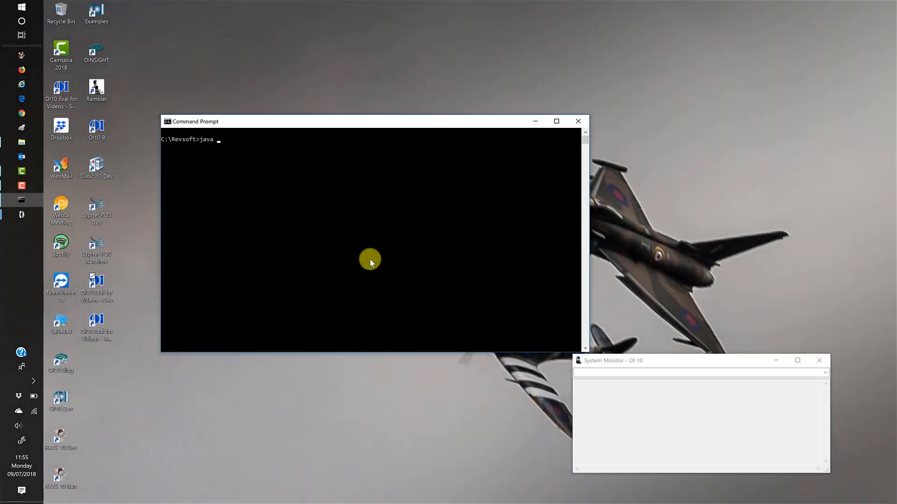
{"action": "type", "text": "-jar oesocketserver.jar -d 3"}
{"action": "key", "text": "Return"}
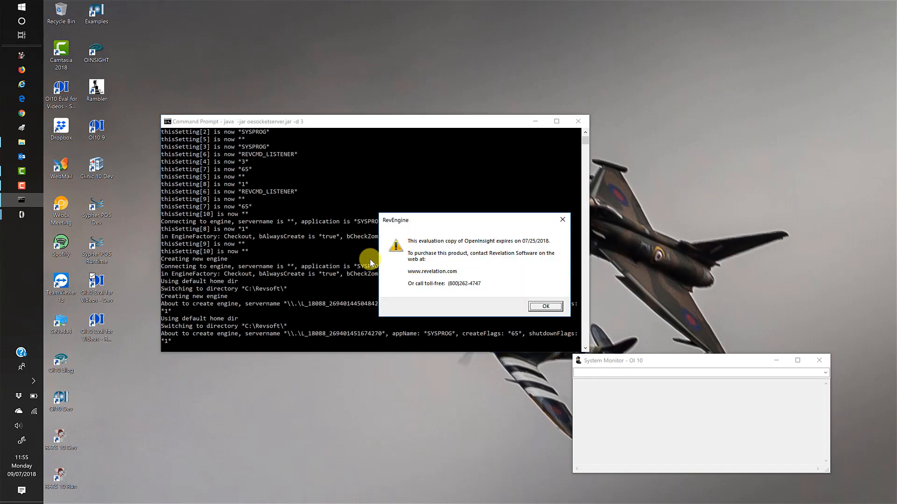
{"action": "left_click", "coordinate": [554, 307]}
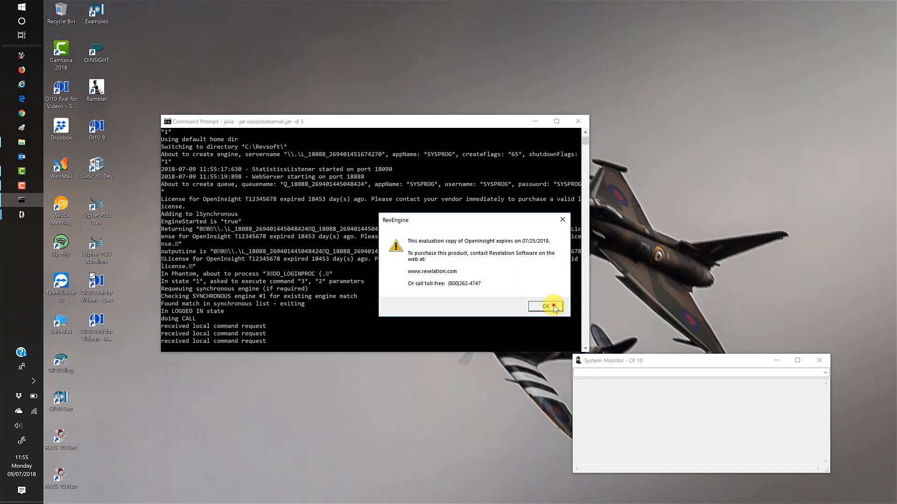
{"action": "left_click", "coordinate": [554, 306]}
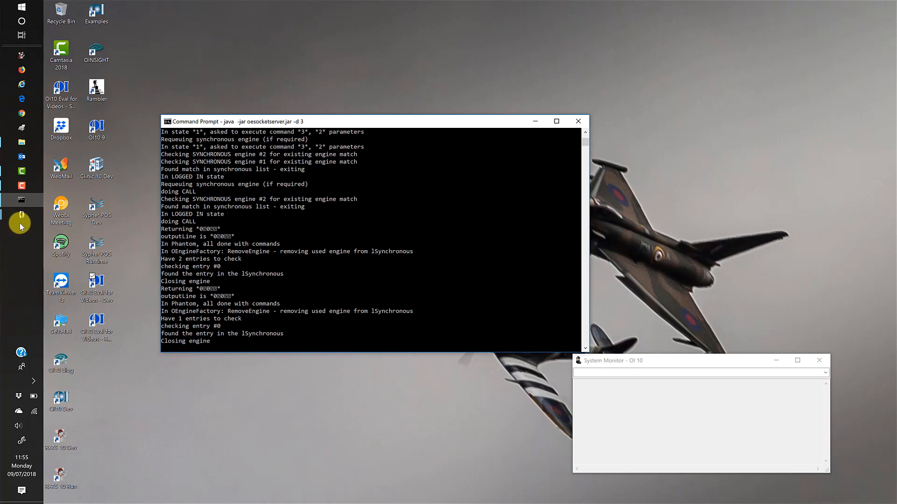
Step: Switch back to OpenInsight, move its window aside to uncover the Command Prompt, and close the Users page
{"action": "mouse_move", "coordinate": [21, 216]}
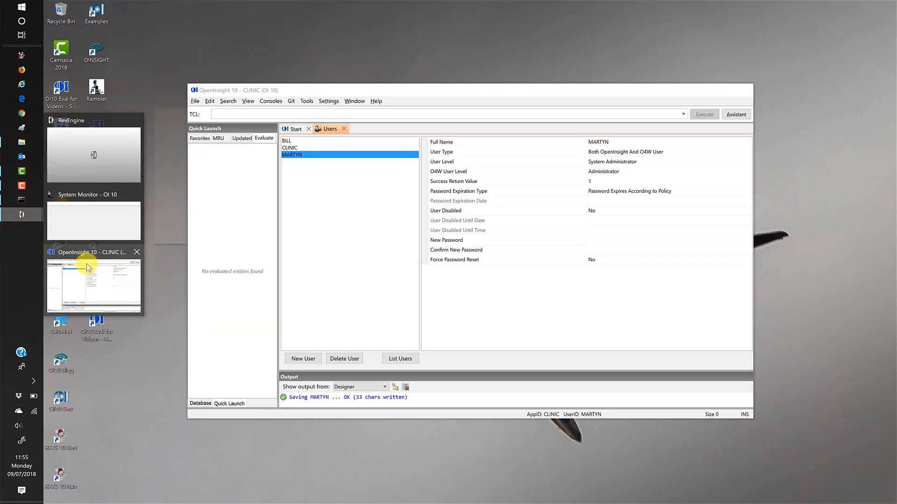
{"action": "left_click", "coordinate": [86, 263]}
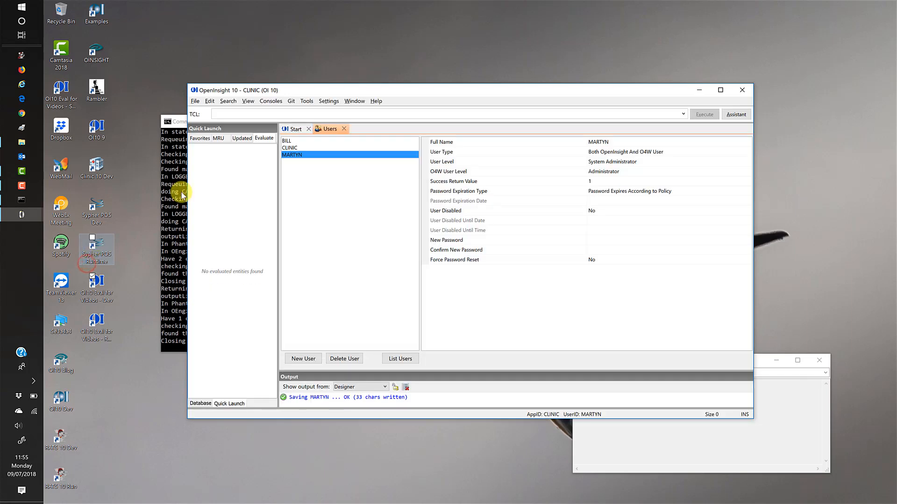
{"action": "left_click_drag", "start_coordinate": [431, 88], "coordinate": [539, 62]}
{"action": "left_click", "coordinate": [453, 103]}
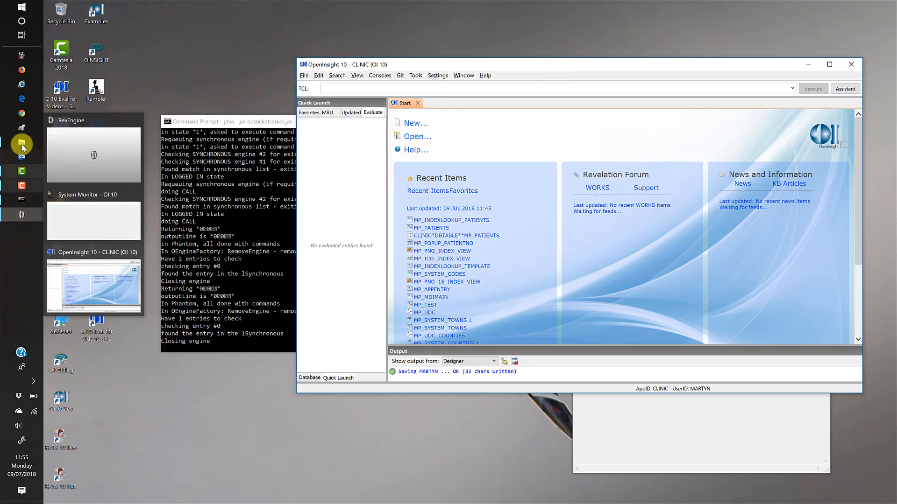
{"action": "left_click", "coordinate": [21, 70]}
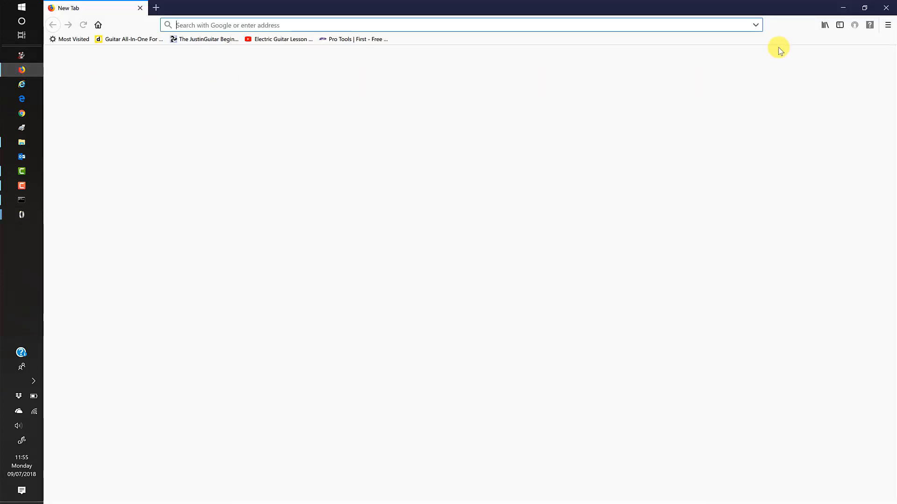
{"action": "left_click", "coordinate": [864, 7]}
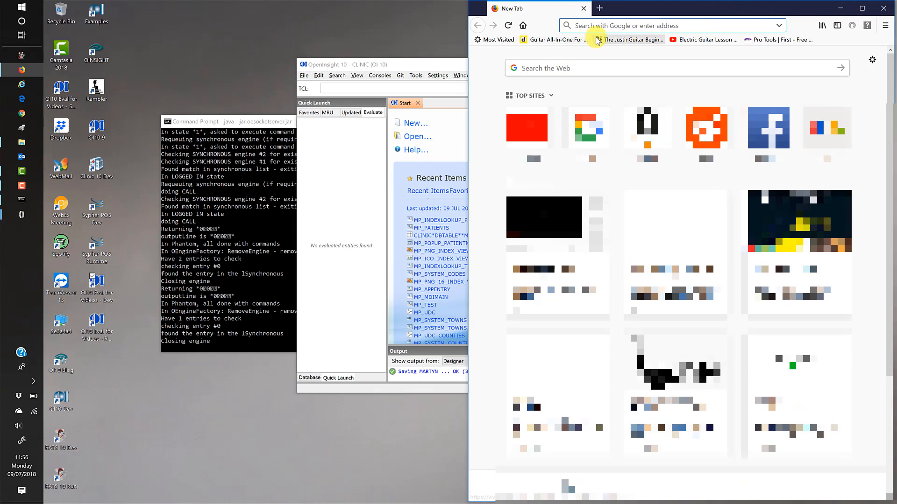
{"action": "type", "text": "http"}
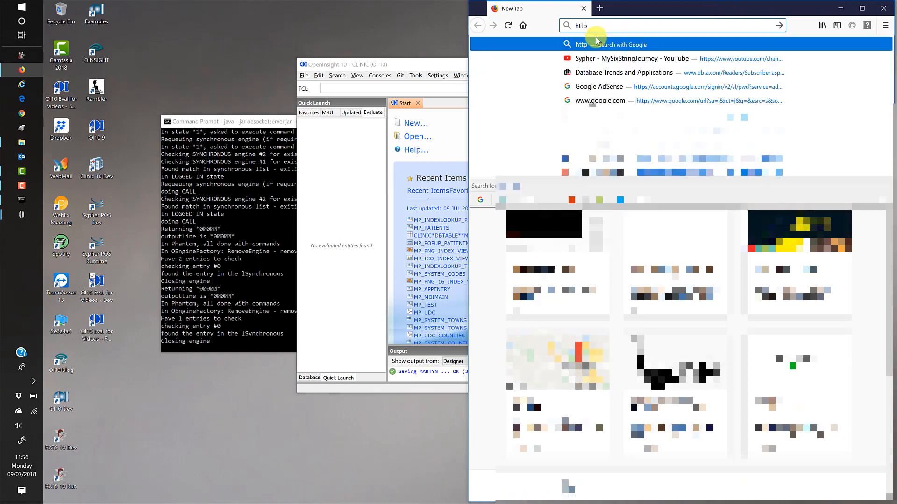
{"action": "type", "text": "://loca"}
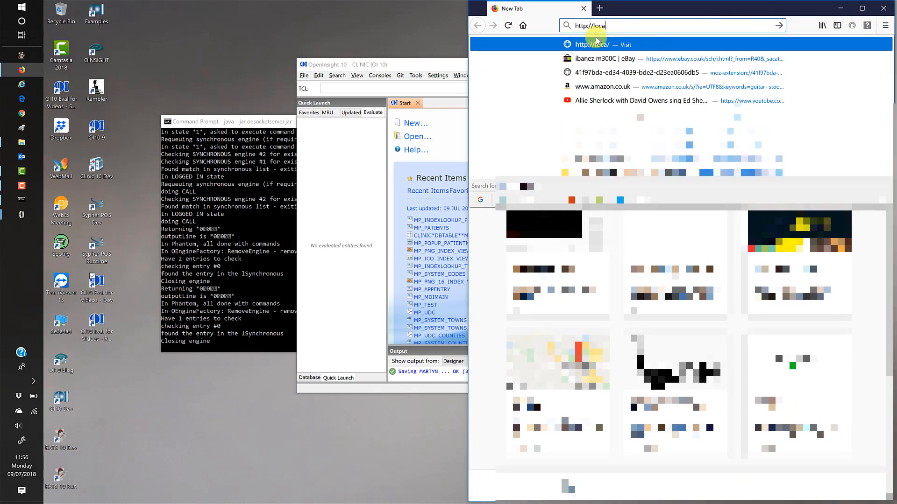
{"action": "type", "text": "lhost:18888"}
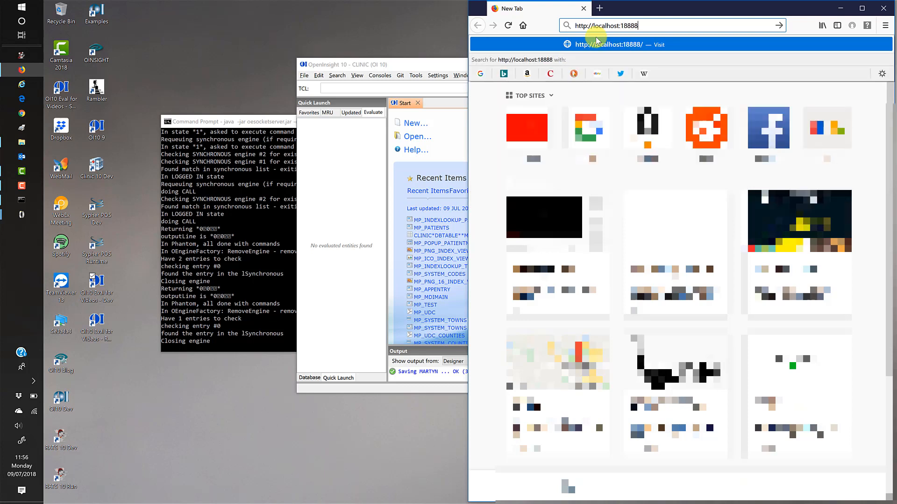
{"action": "type", "text": "/"}
{"action": "type", "text": "console"}
{"action": "key", "text": "BackSpace"}
{"action": "key", "text": "BackSpace"}
{"action": "key", "text": "BackSpace"}
{"action": "key", "text": "BackSpace"}
{"action": "key", "text": "BackSpace"}
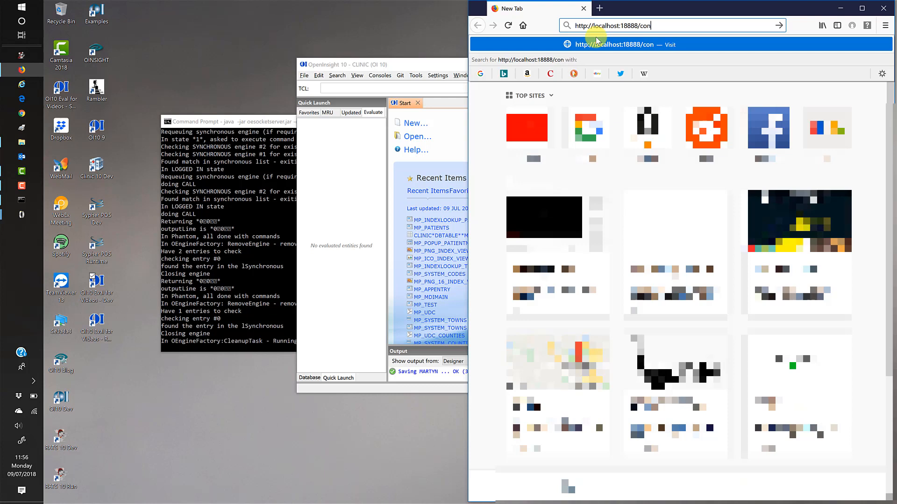
{"action": "key", "text": "BackSpace"}
{"action": "type", "text": "linic"}
{"action": "key", "text": "Return"}
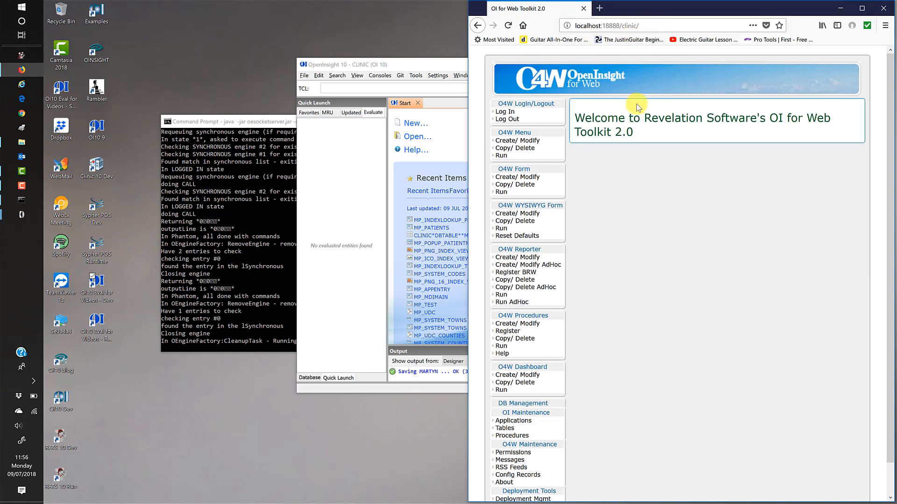
Step: Log in to the O4W toolkit with the user name and account password, declining the offers to autofill and save the login
{"action": "left_click", "coordinate": [508, 115]}
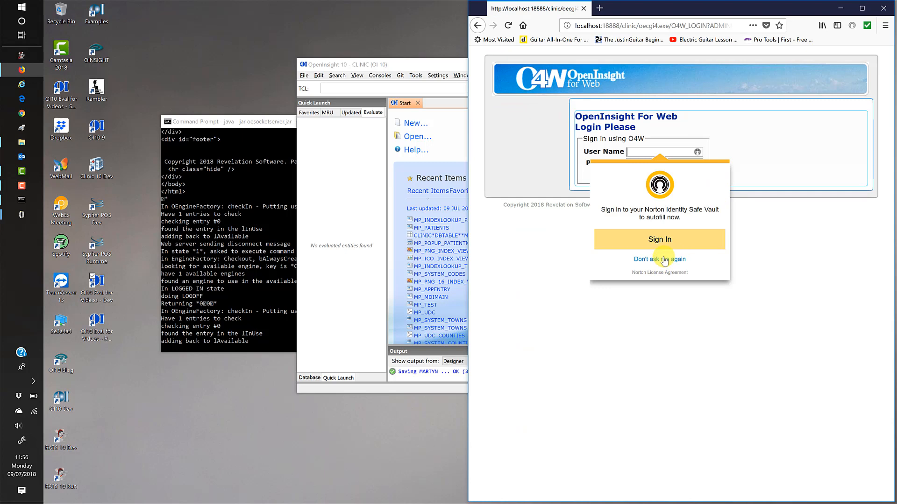
{"action": "left_click", "coordinate": [664, 260]}
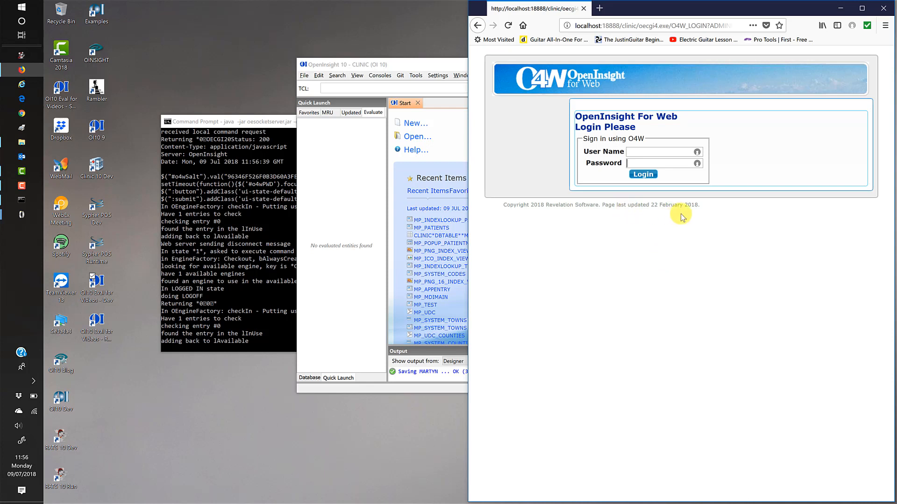
{"action": "left_click", "coordinate": [652, 154]}
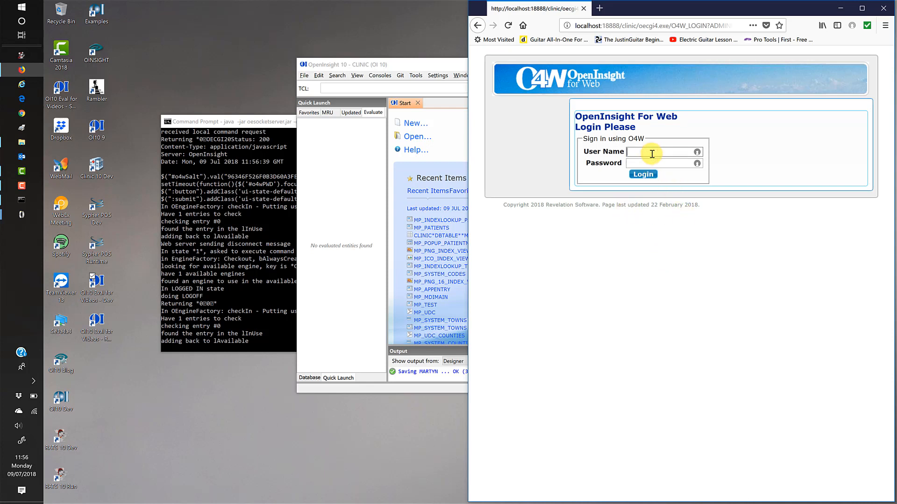
{"action": "type", "text": "MARTYN"}
{"action": "key", "text": "Tab"}
{"action": "type", "text": "*"}
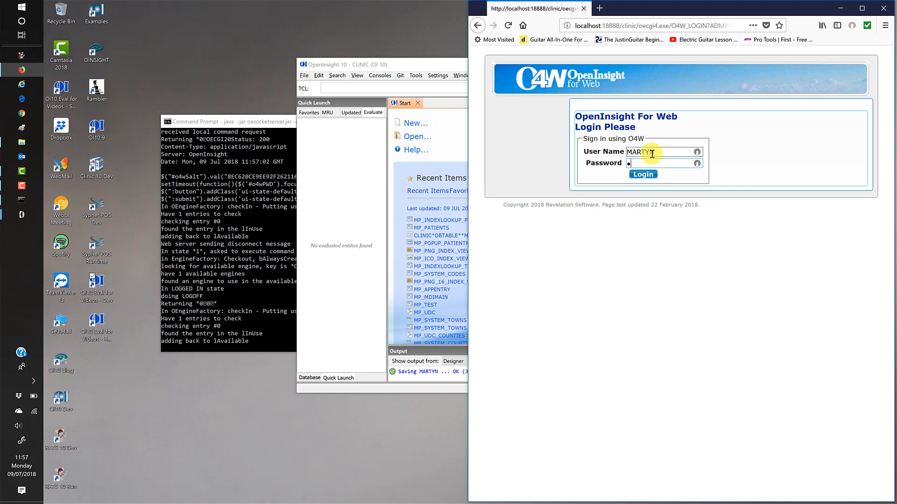
{"action": "type", "text": "********"}
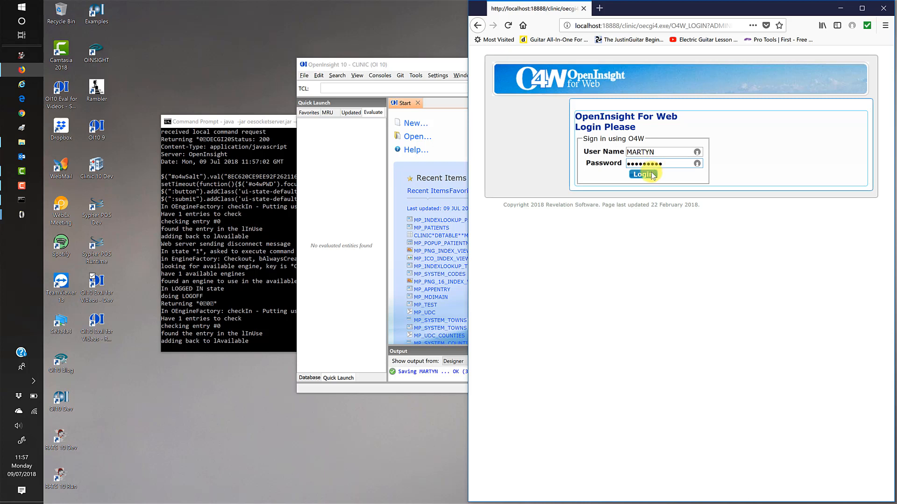
{"action": "left_click", "coordinate": [644, 174]}
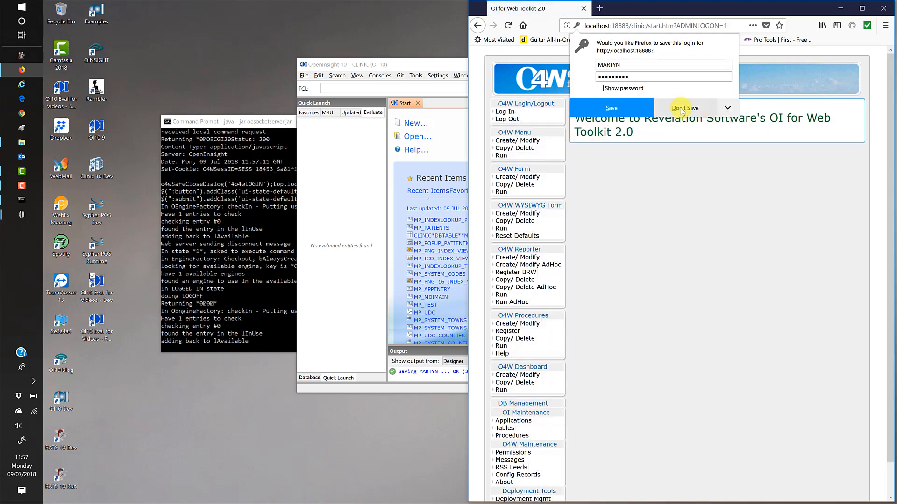
{"action": "left_click", "coordinate": [680, 108]}
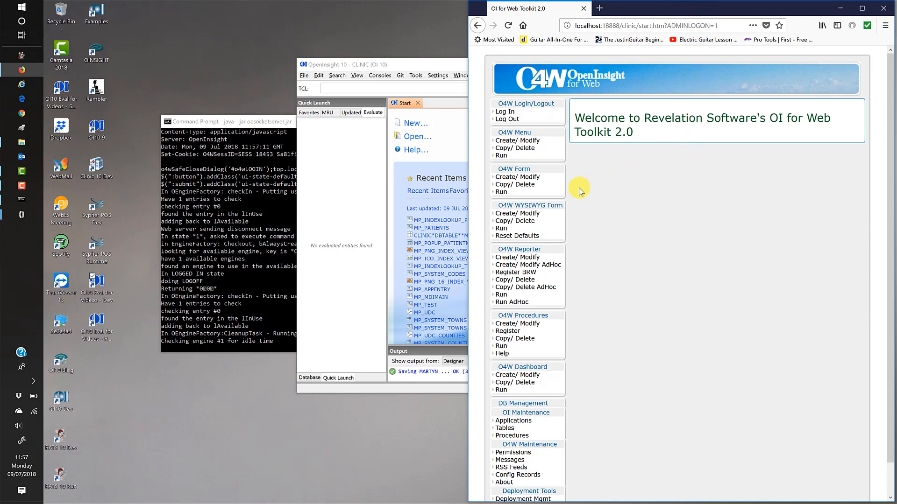
Step: Open the O4W Form definition wizard, widen the browser window, and open the WYSIWYG form designer
{"action": "left_click", "coordinate": [528, 178]}
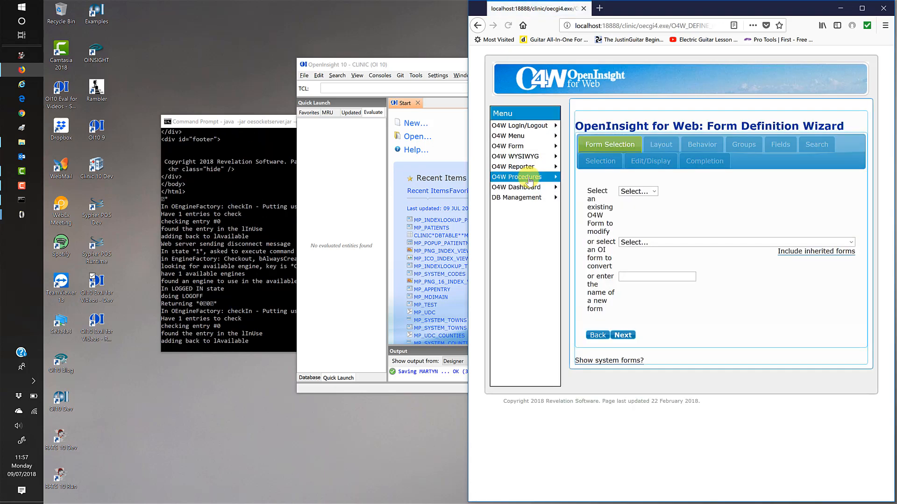
{"action": "left_click_drag", "start_coordinate": [468, 236], "coordinate": [211, 237]}
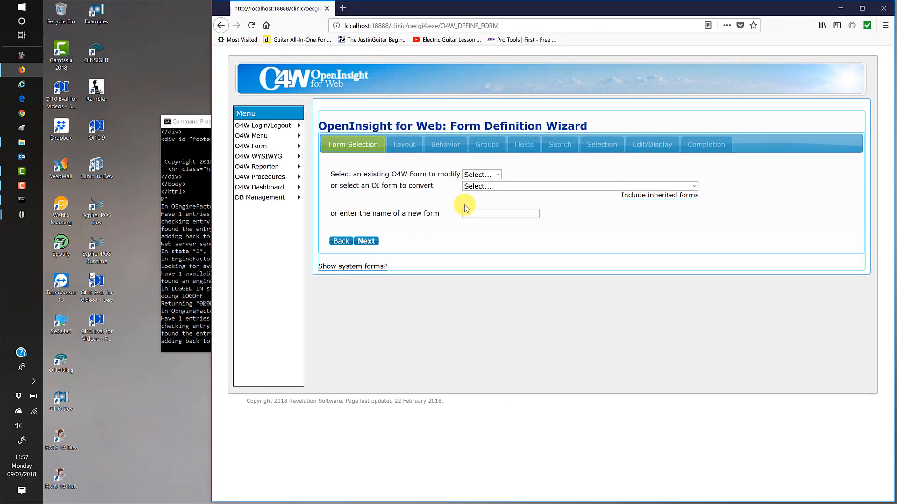
{"action": "left_click", "coordinate": [264, 156]}
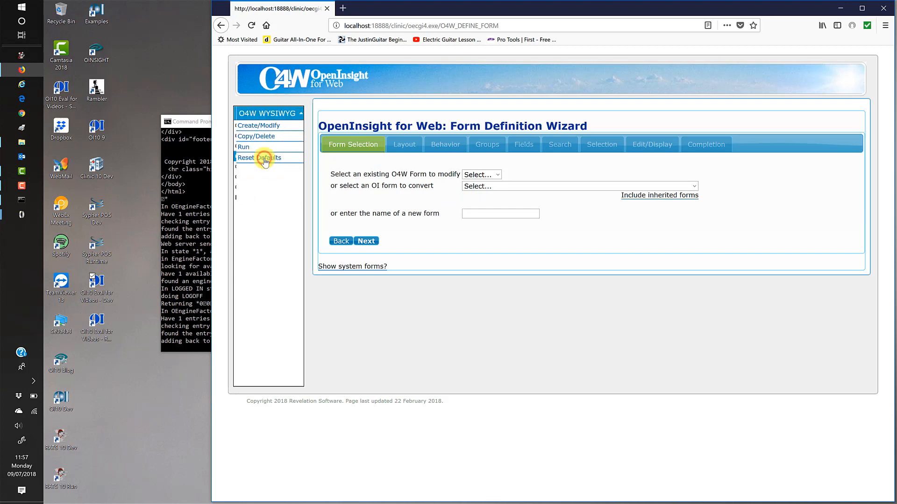
{"action": "left_click", "coordinate": [269, 128]}
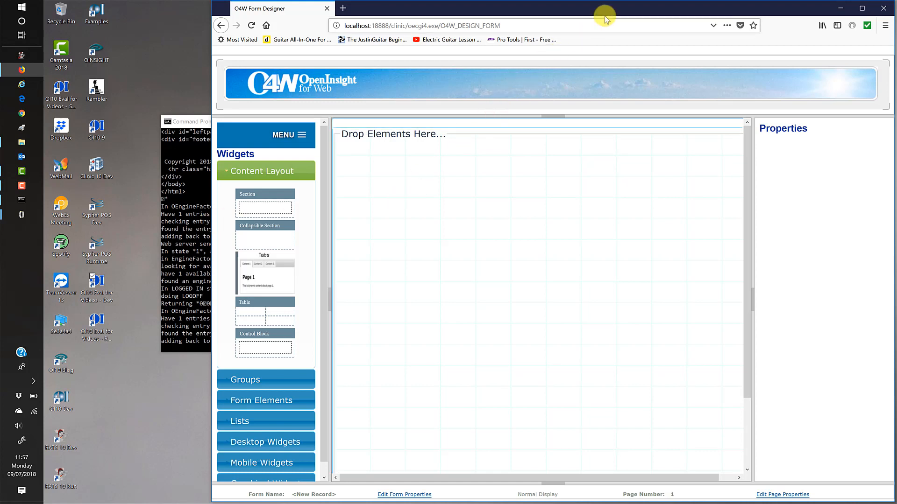
Step: Close Firefox and stop the engine server running in the Command Prompt
{"action": "left_click_drag", "start_coordinate": [606, 13], "coordinate": [522, 12]}
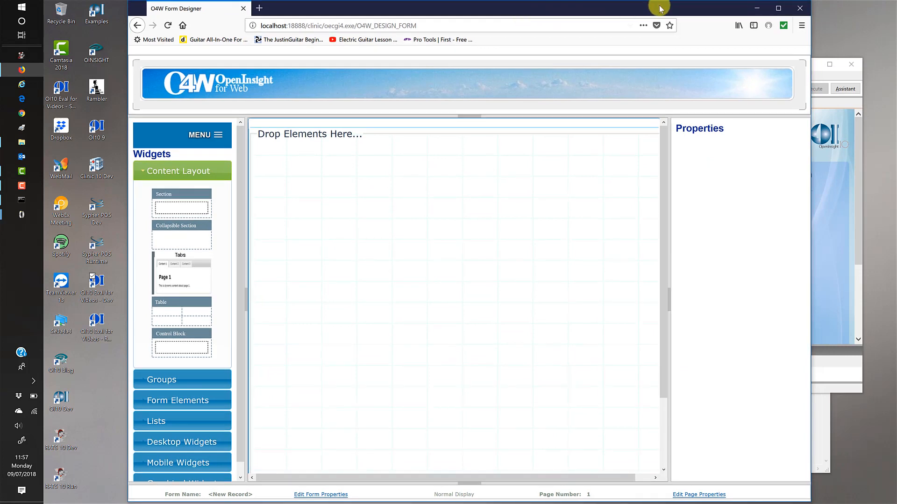
{"action": "left_click", "coordinate": [806, 8]}
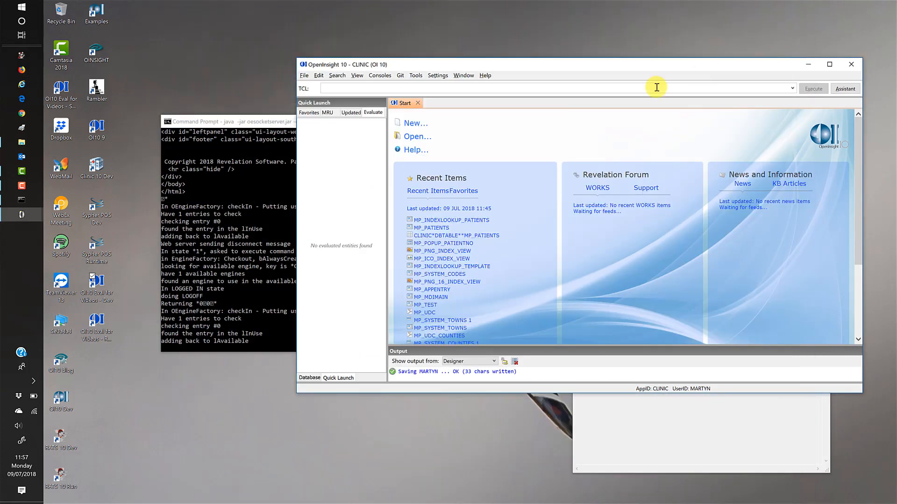
{"action": "left_click", "coordinate": [236, 176]}
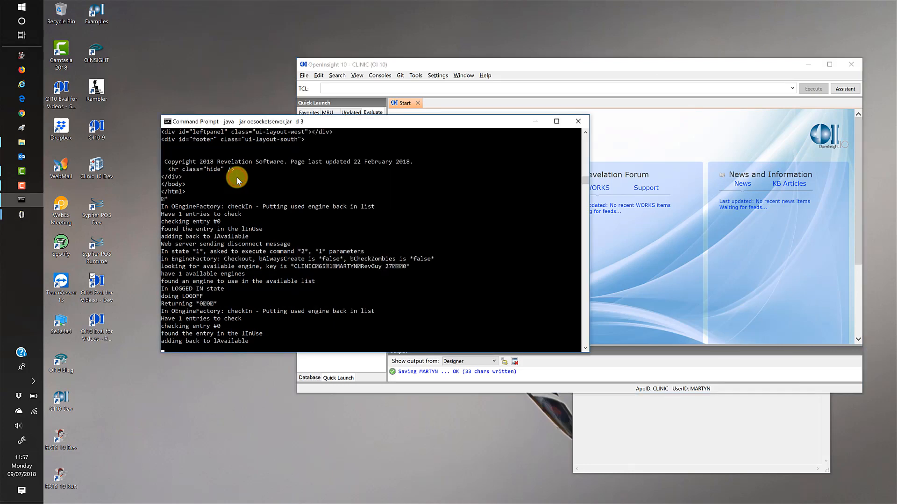
{"action": "key", "text": "ctrl+c"}
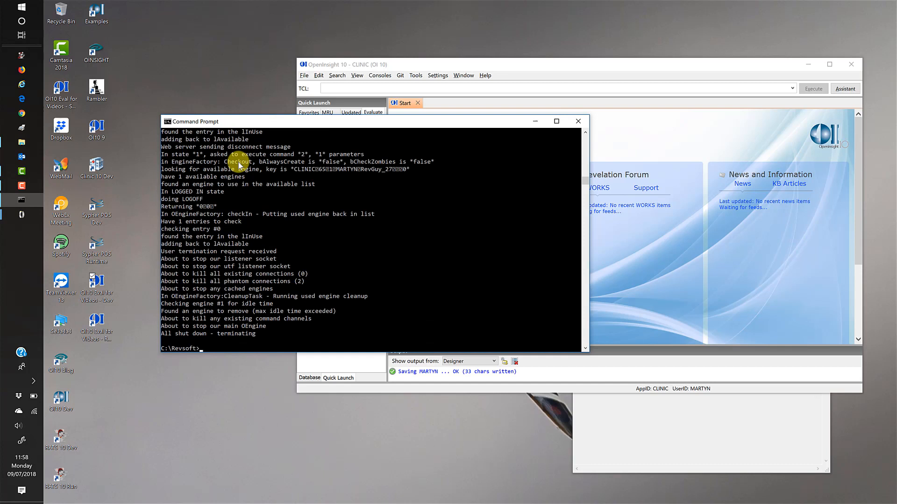
Step: Open Windows Services, look through the list for an OEngineServer entry, and minimize the window
{"action": "left_click", "coordinate": [22, 6]}
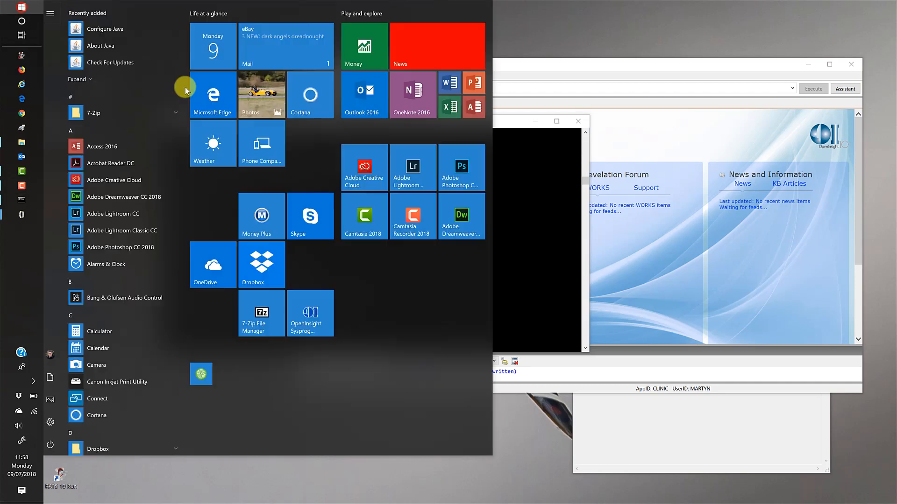
{"action": "type", "text": "servic"}
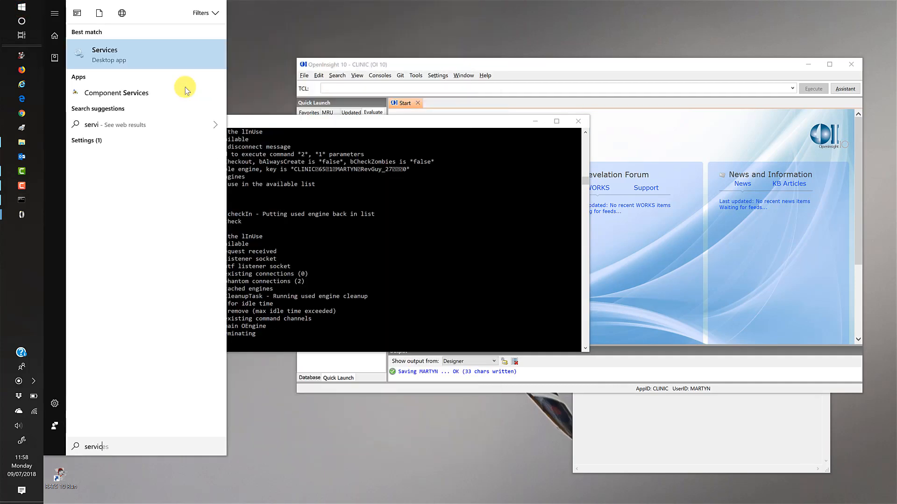
{"action": "left_click", "coordinate": [100, 60]}
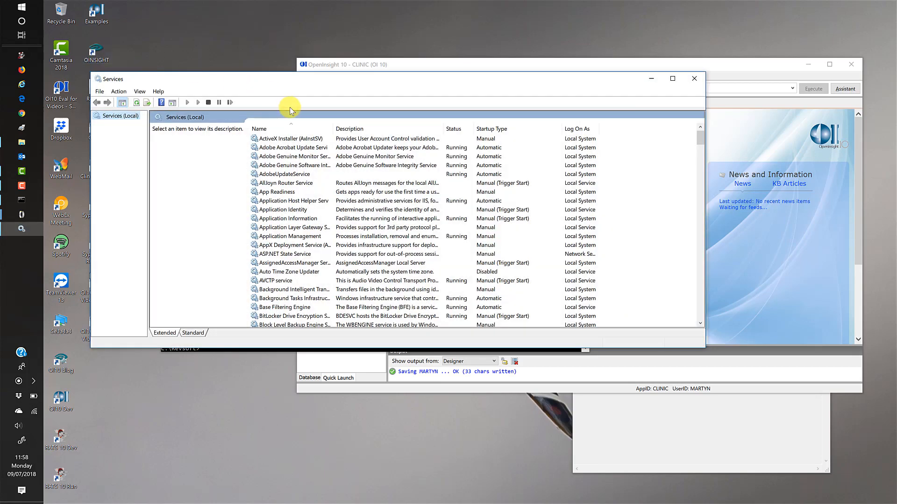
{"action": "scroll", "coordinate": [322, 205], "scroll_direction": "down", "scroll_amount": 6}
{"action": "scroll", "coordinate": [316, 210], "scroll_direction": "down", "scroll_amount": 20}
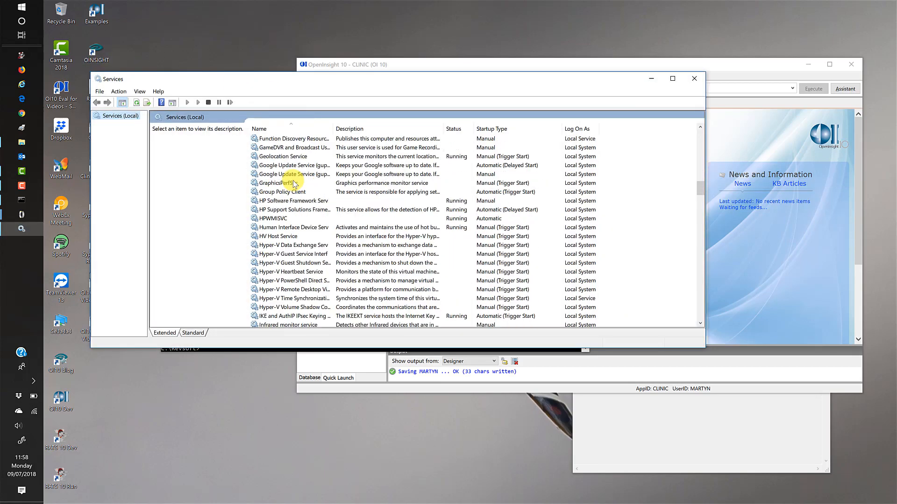
{"action": "scroll", "coordinate": [294, 184], "scroll_direction": "down", "scroll_amount": 12}
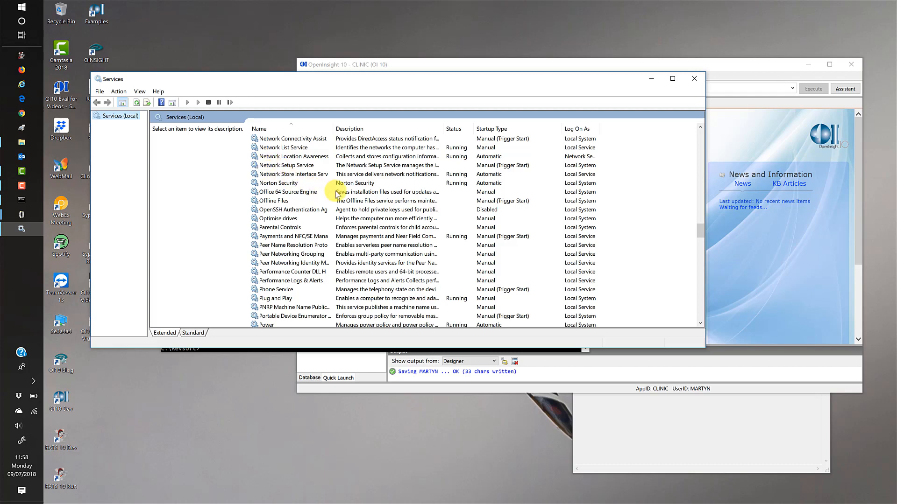
{"action": "left_click", "coordinate": [649, 79]}
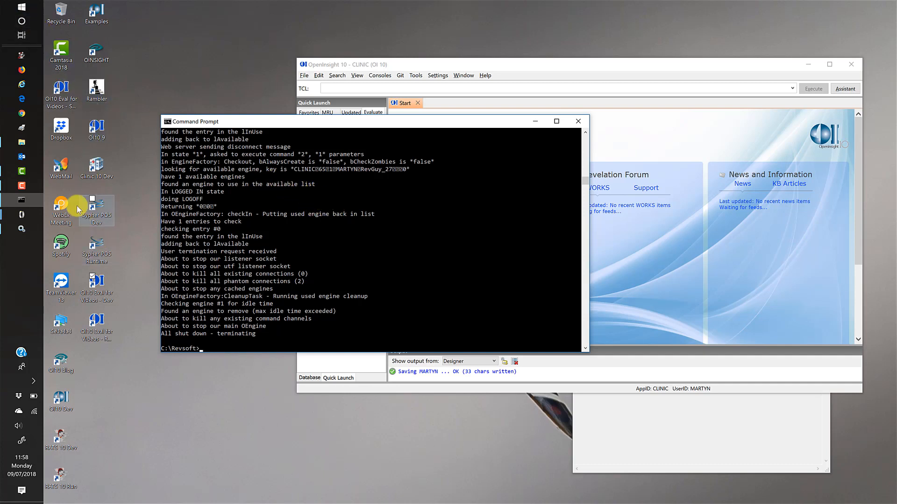
Step: Switch to the OESERVER folder in File Explorer, run InstallService.bat, and dismiss its console
{"action": "left_click", "coordinate": [26, 142]}
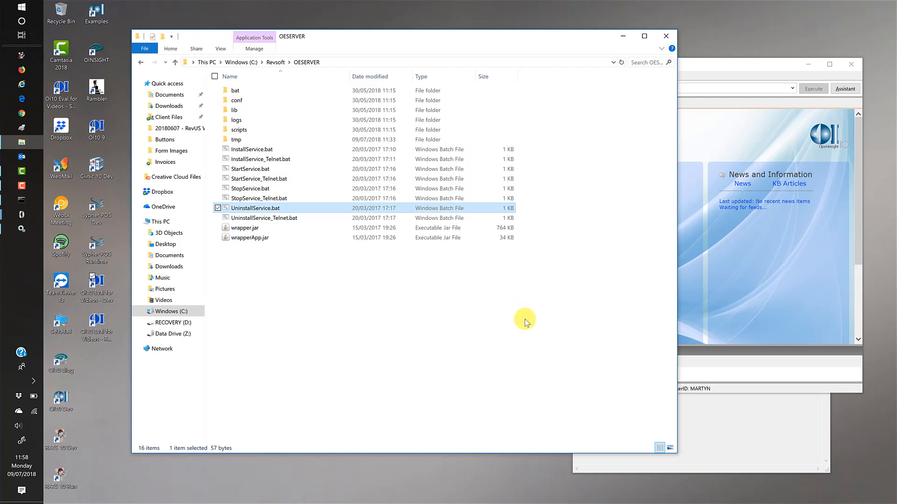
{"action": "left_click", "coordinate": [265, 150]}
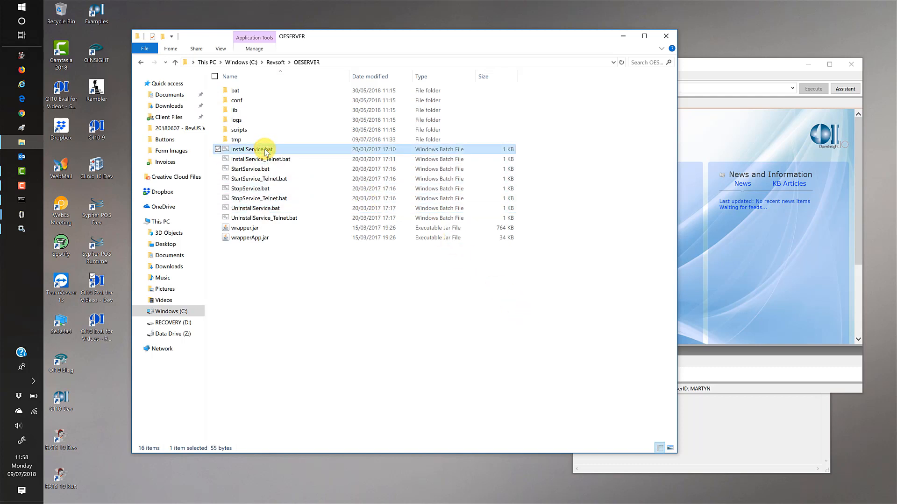
{"action": "double_click", "coordinate": [265, 150]}
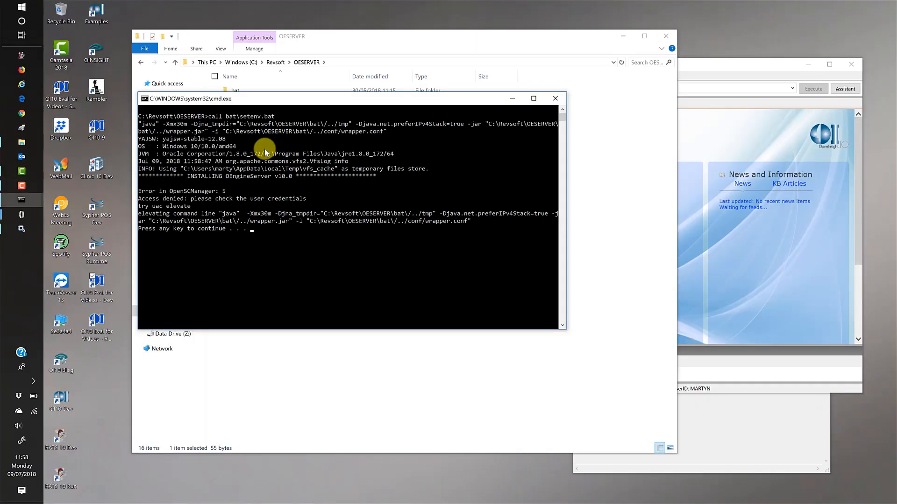
{"action": "key", "text": "Return"}
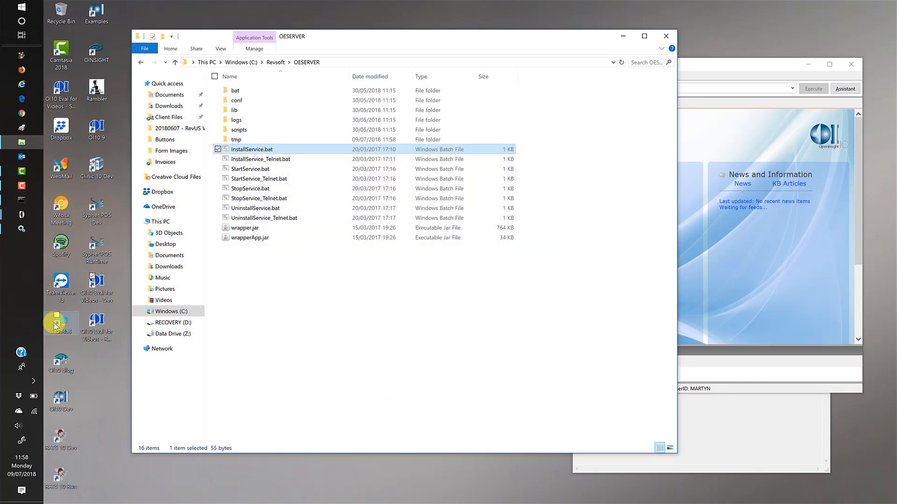
Step: Switch to Windows Services, start the OEngineServer v10.0 service, and close the Services window
{"action": "left_click", "coordinate": [23, 229]}
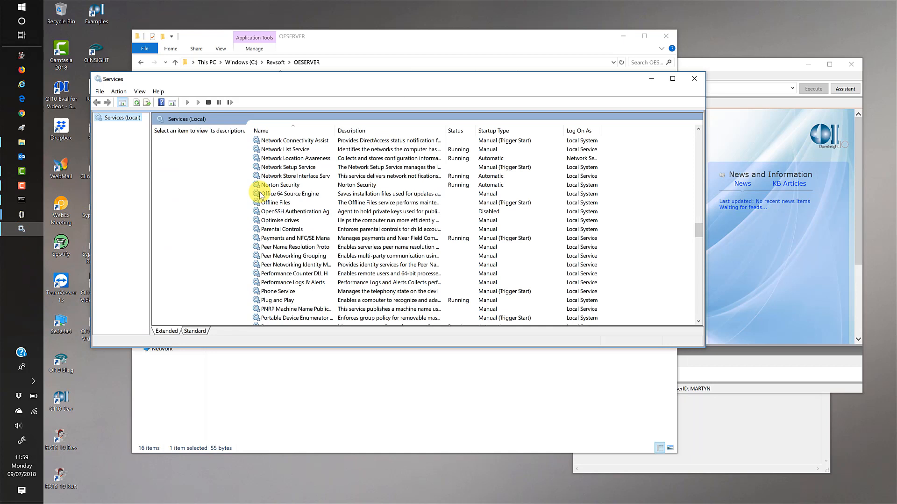
{"action": "left_click", "coordinate": [288, 194]}
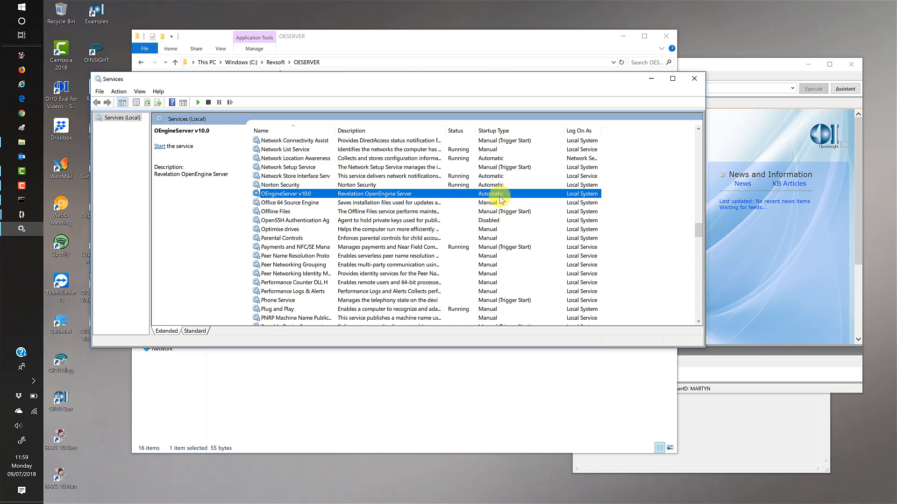
{"action": "left_click", "coordinate": [160, 146]}
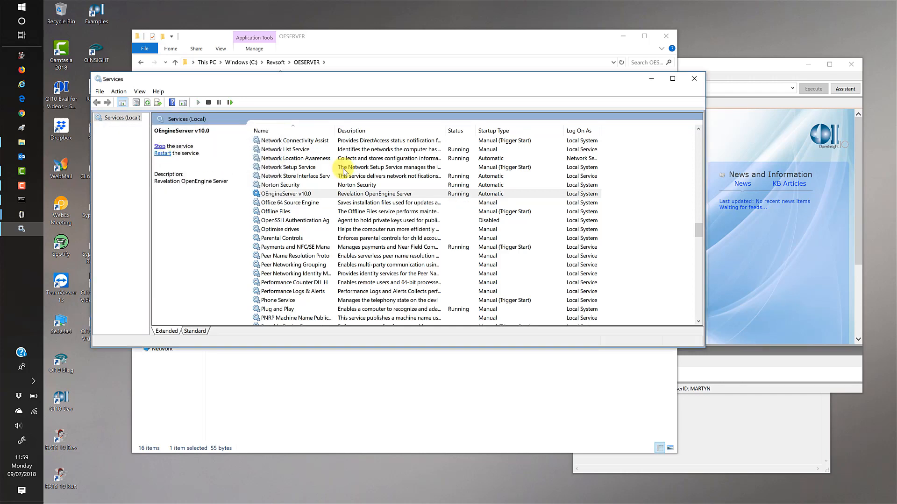
{"action": "left_click", "coordinate": [697, 79]}
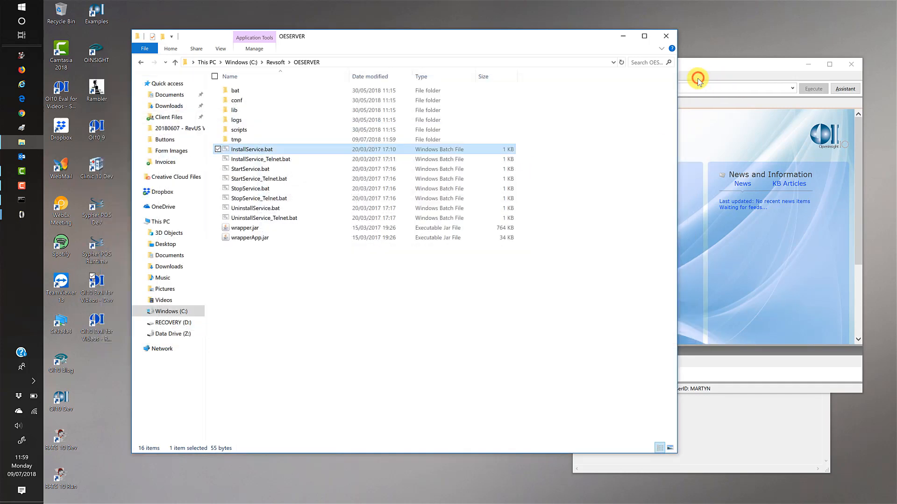
Step: Close the OESERVER folder window and end the Command Prompt session with exit
{"action": "left_click", "coordinate": [670, 35]}
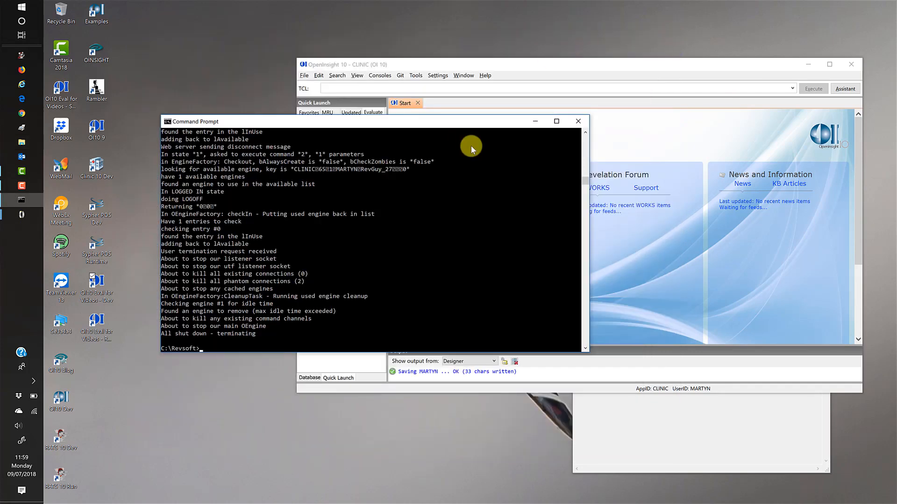
{"action": "type", "text": "exit"}
{"action": "key", "text": "Return"}
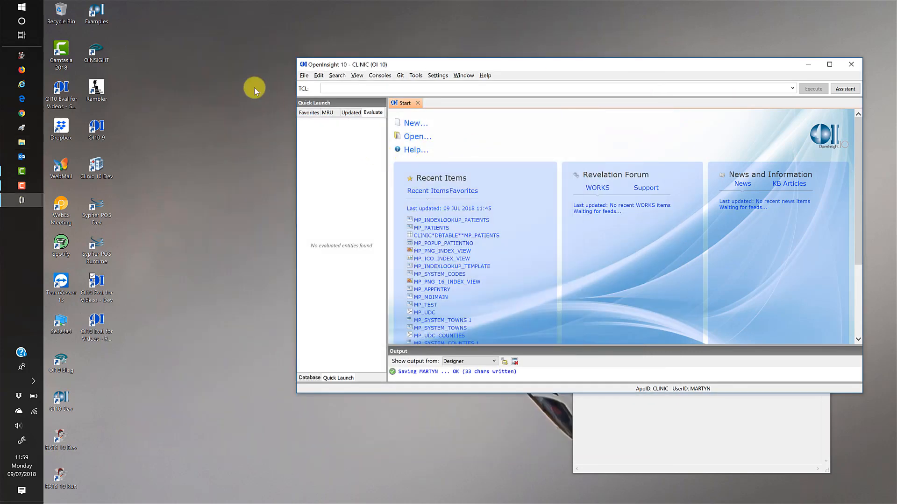
{"action": "left_click", "coordinate": [22, 70]}
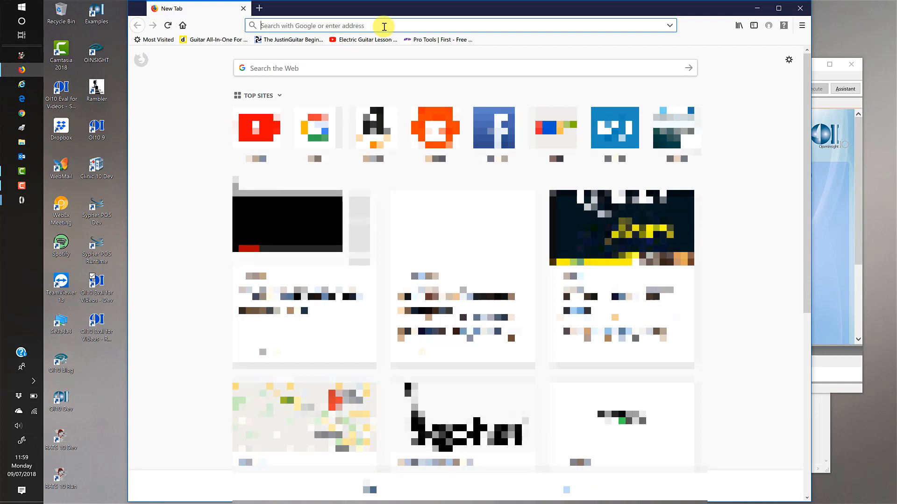
{"action": "type", "text": "http://"}
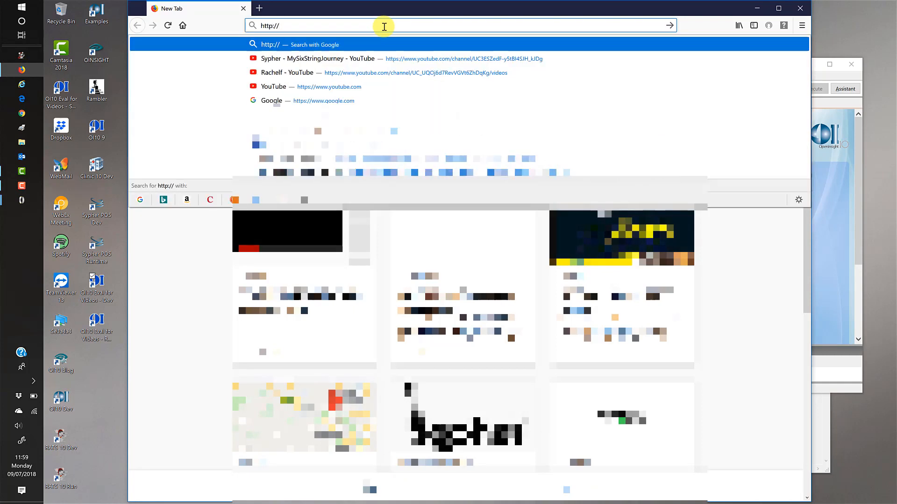
{"action": "type", "text": "localhost:188"}
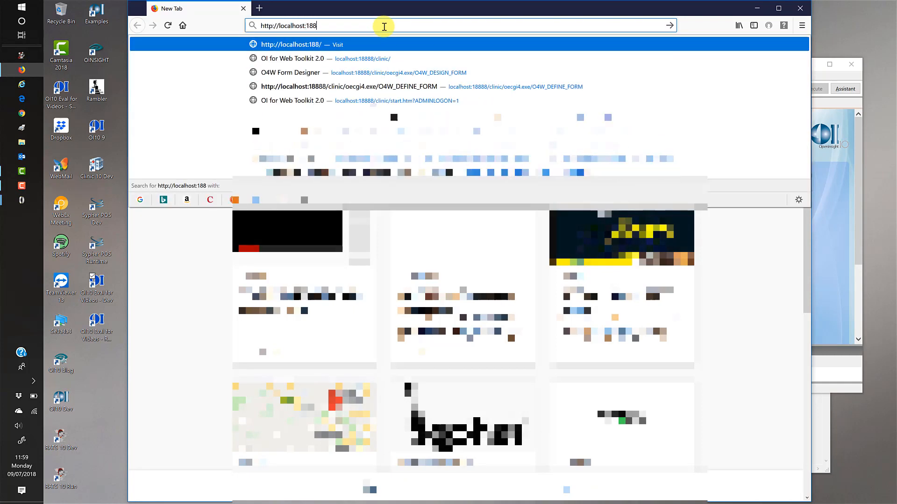
{"action": "type", "text": "88/"}
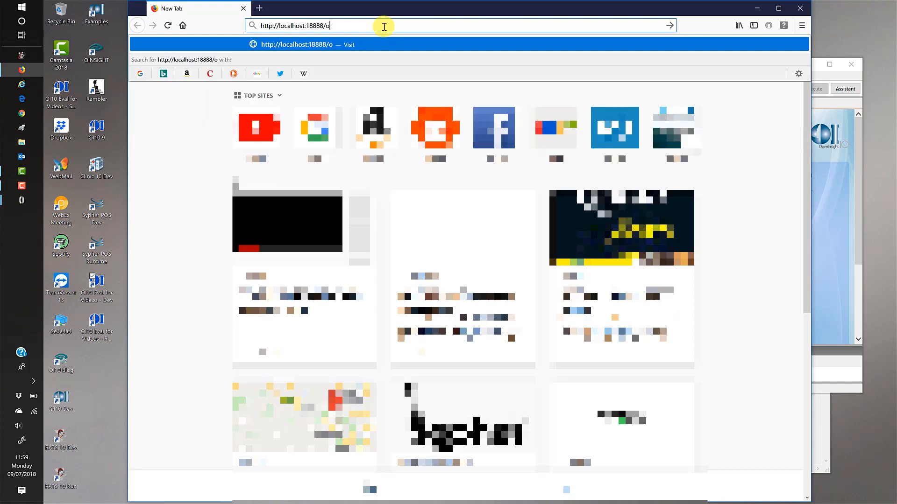
{"action": "type", "text": "clinic/"}
{"action": "key", "text": "Return"}
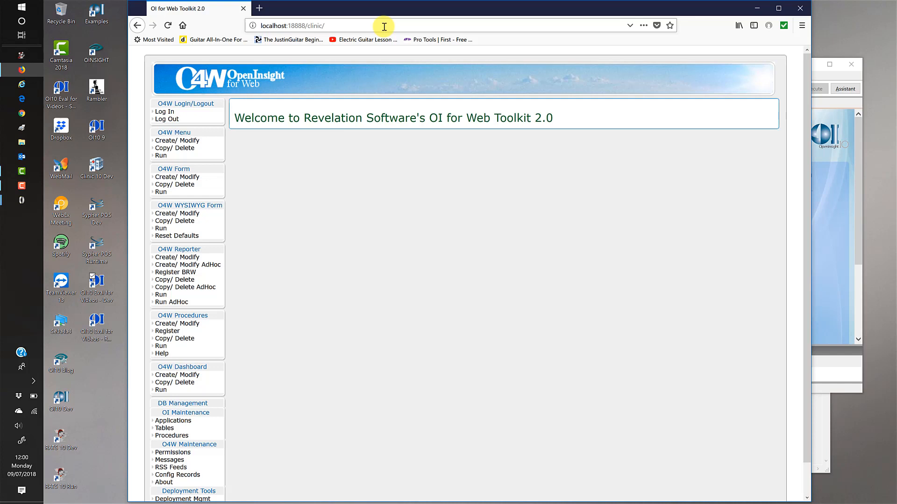
{"action": "left_click", "coordinate": [798, 9]}
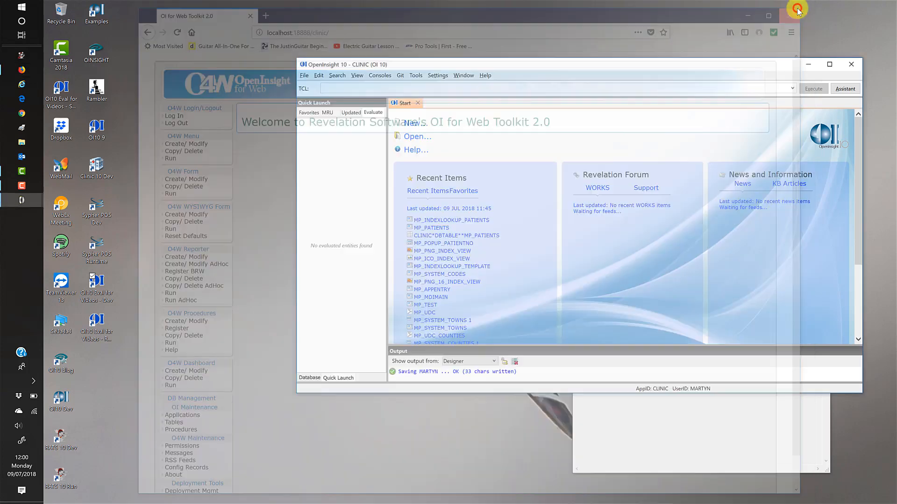
Step: In OpenInsight, open the Management Console, sign in as OICONSOLE with the account password, and enlarge the application window
{"action": "left_click", "coordinate": [379, 77]}
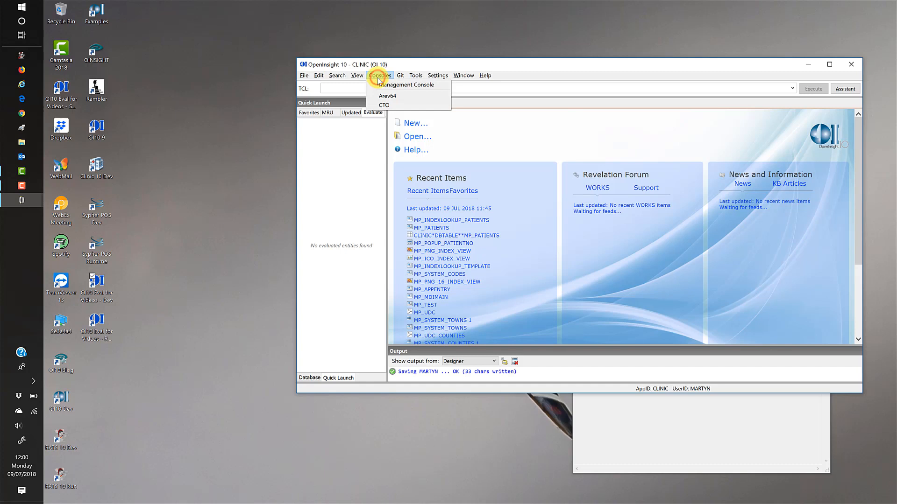
{"action": "left_click", "coordinate": [390, 85]}
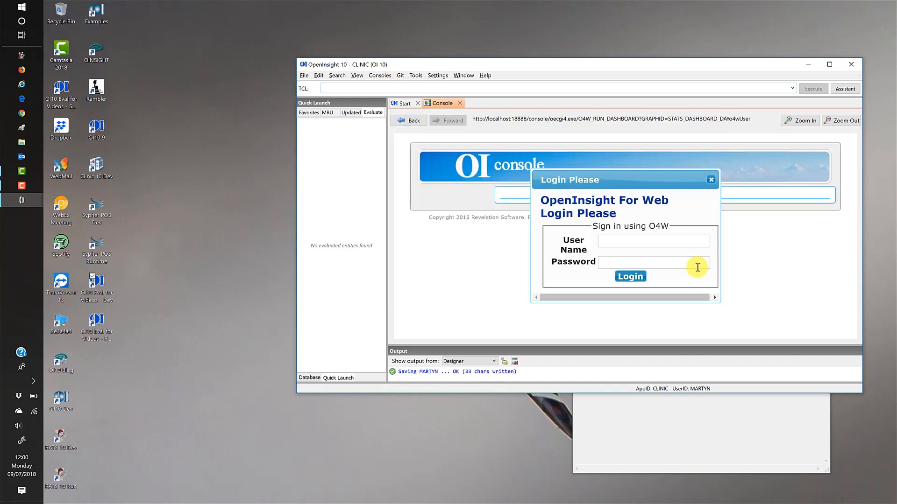
{"action": "left_click", "coordinate": [635, 242]}
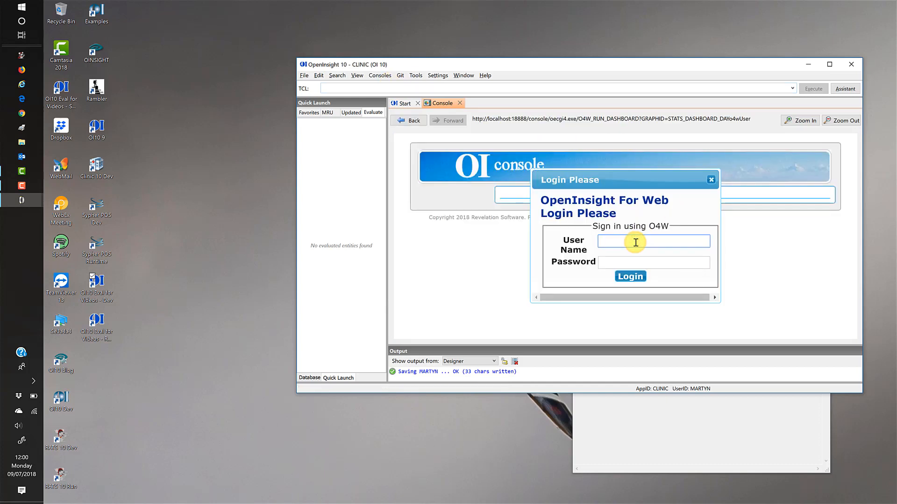
{"action": "type", "text": "OICONSOLE"}
{"action": "key", "text": "Tab"}
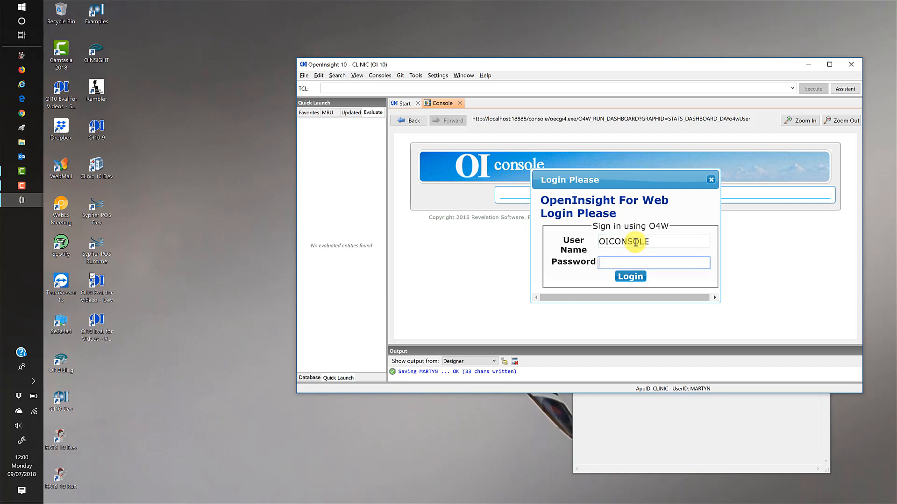
{"action": "type", "text": "*******"}
{"action": "key", "text": "Return"}
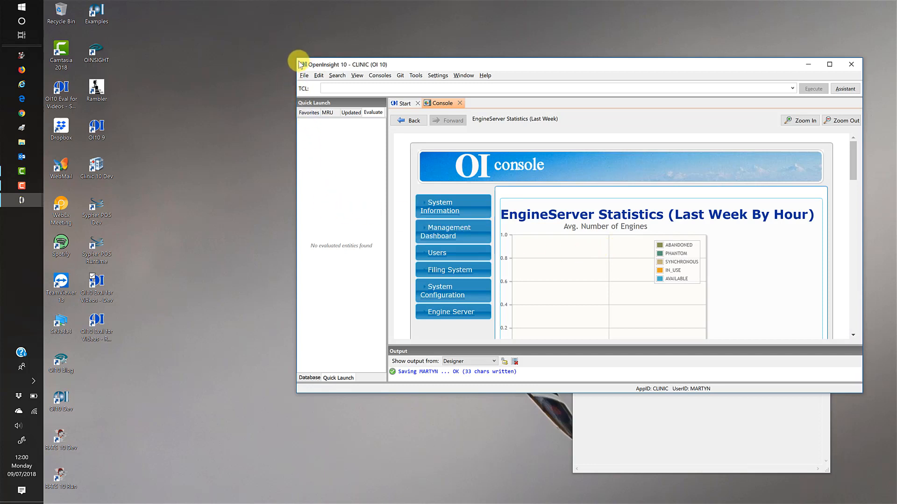
{"action": "left_click_drag", "start_coordinate": [296, 60], "coordinate": [147, 9]}
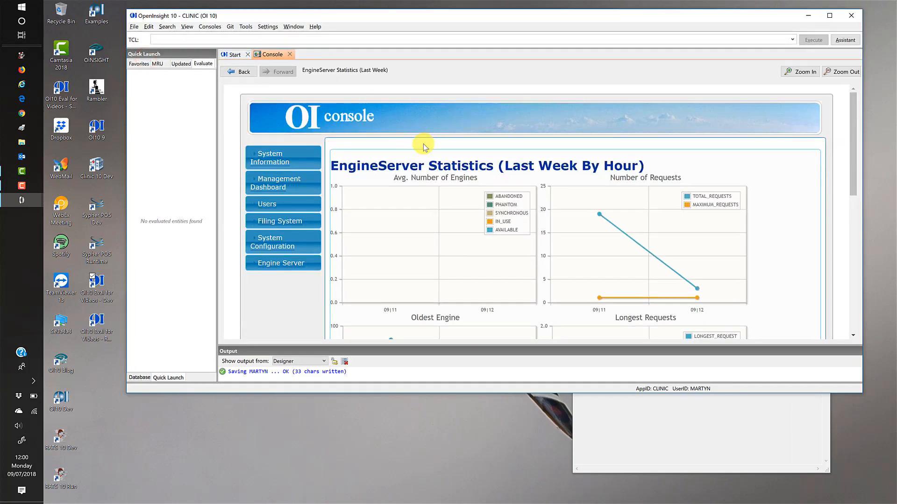